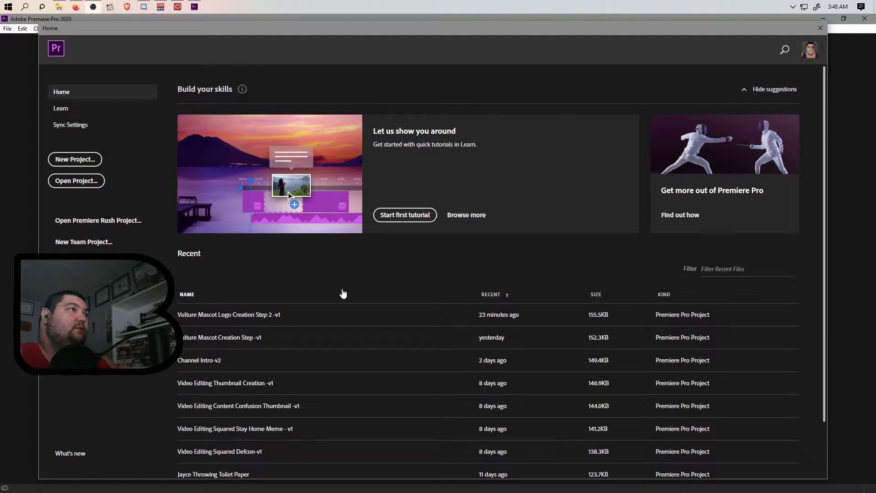
Step: Start a new project and set its location to the Video Editing Squared folder
left_click(78, 159)
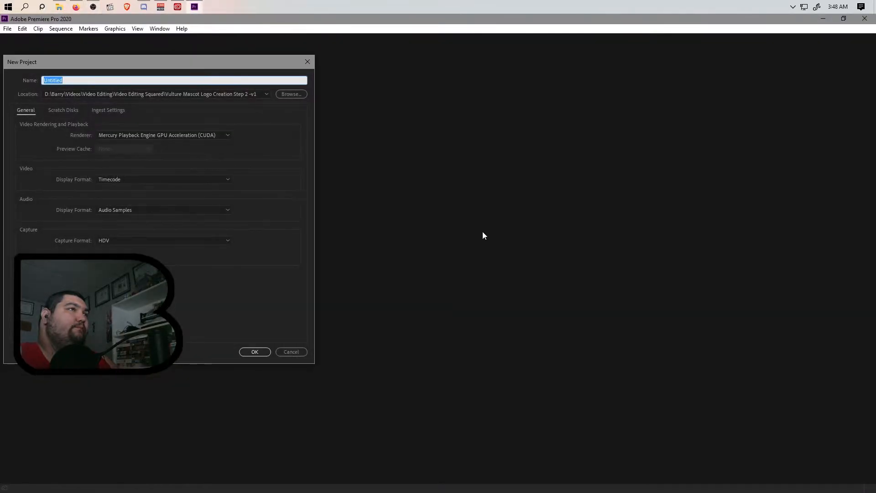
left_click_drag(183, 70, 449, 87)
left_click(557, 115)
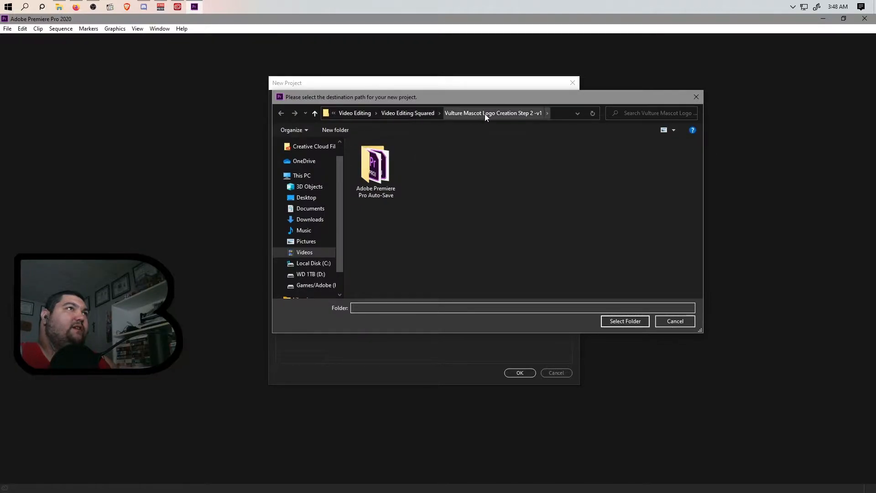
left_click(411, 114)
Step: Create a new folder named 'Vulture Mascot Logo Creation Step 3 -v1' there and pick it
left_click(336, 129)
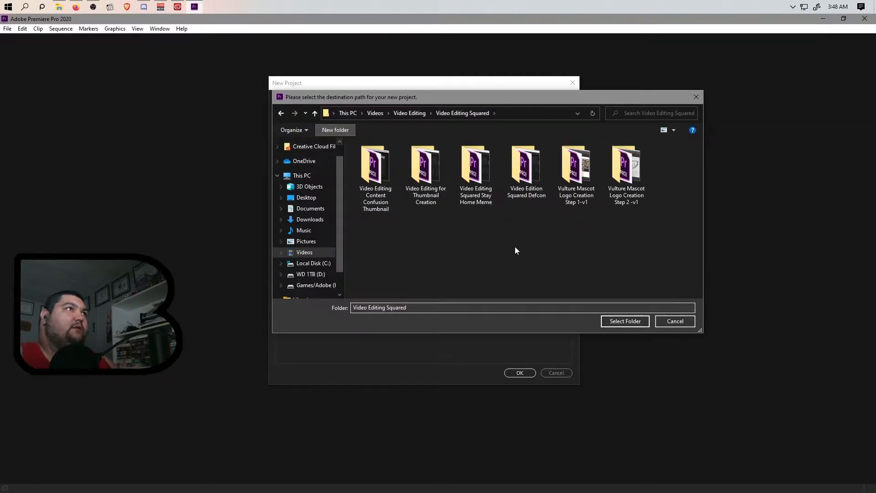
type("Vul")
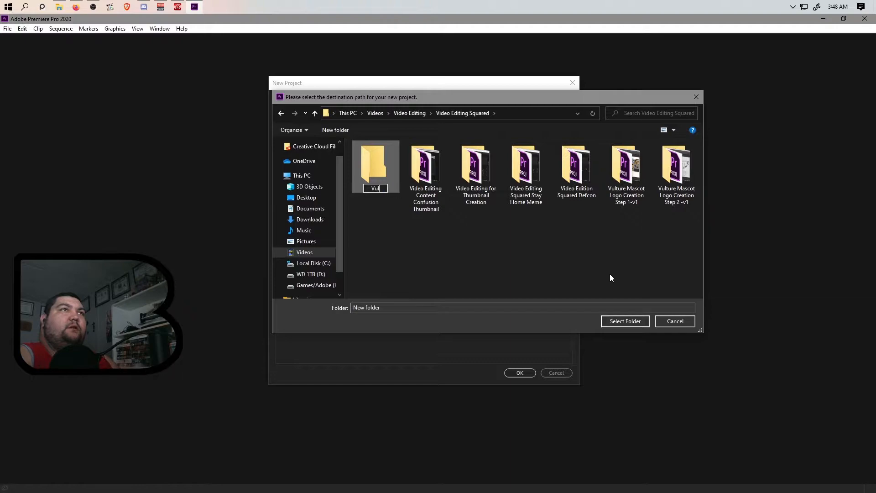
type("ture Mascot")
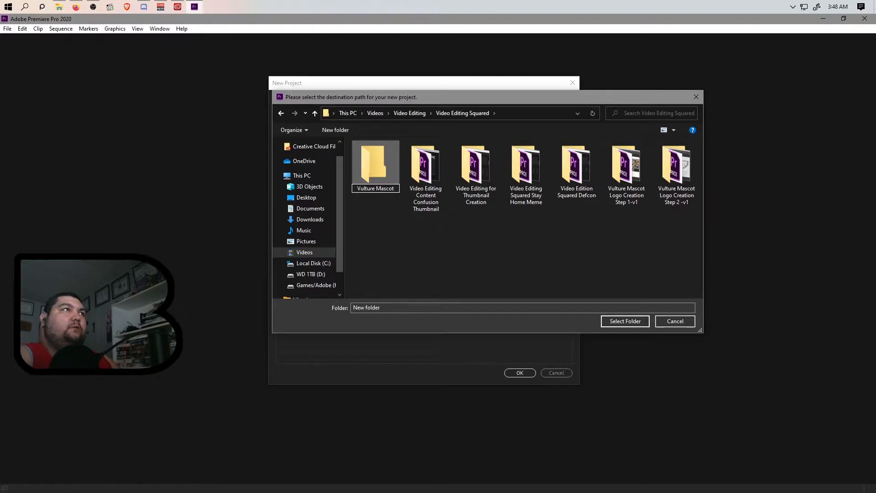
type(" Logo Creati")
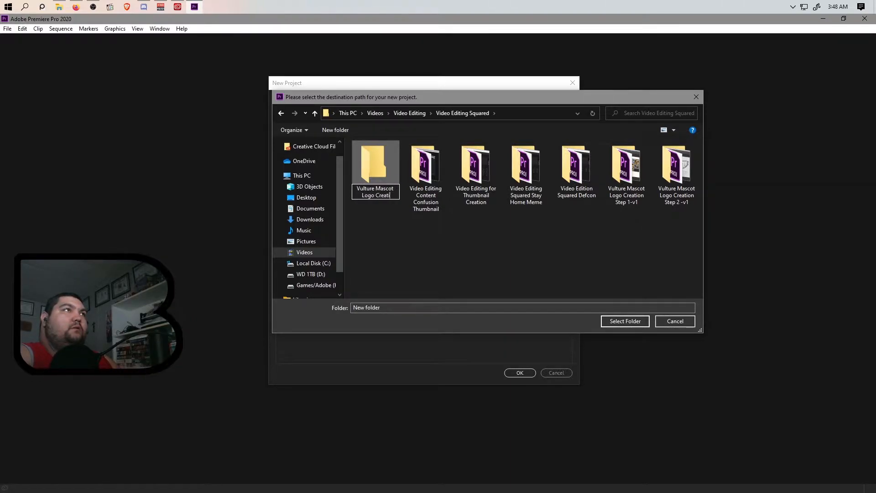
type("on Step 1")
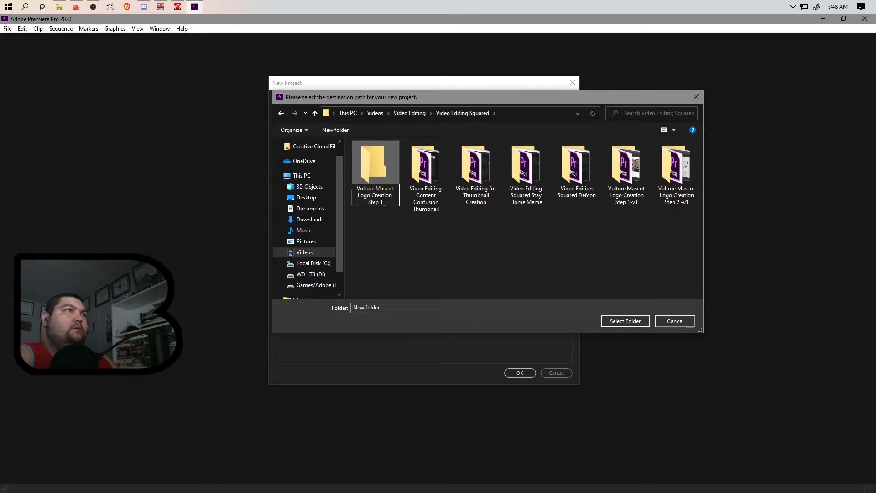
type(" -v")
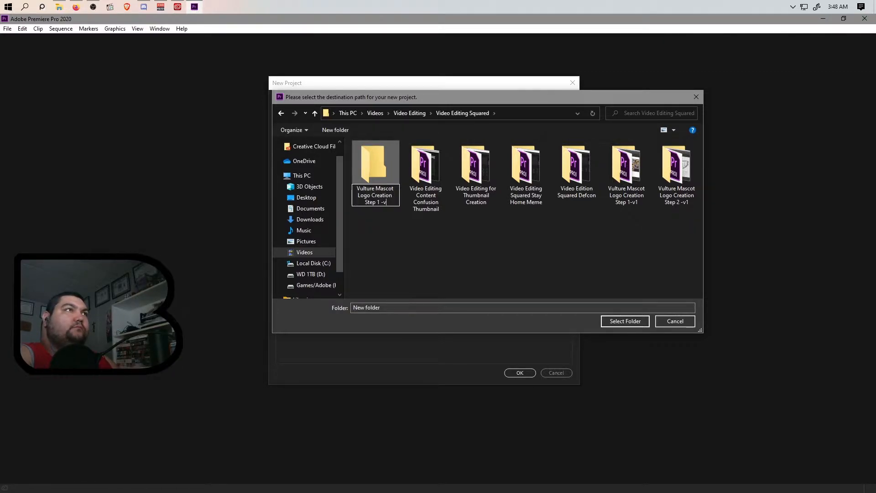
key("Left")
key("Left")
key("Left")
key("Left")
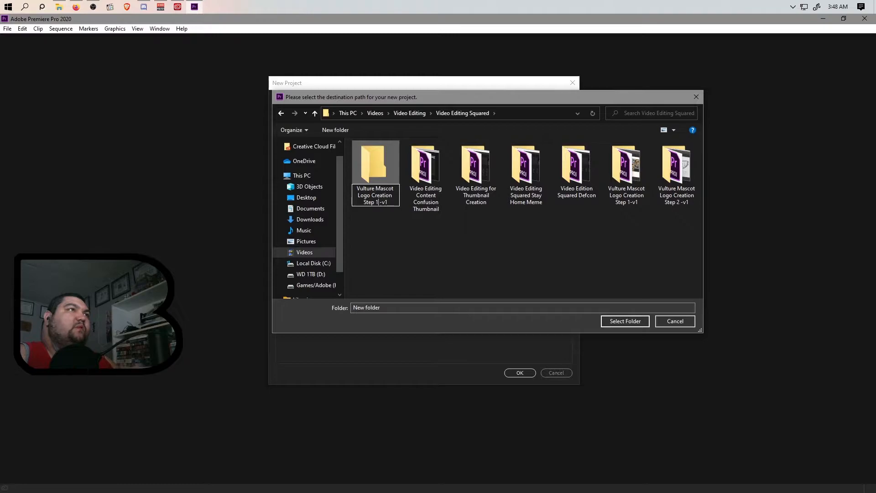
key("Return")
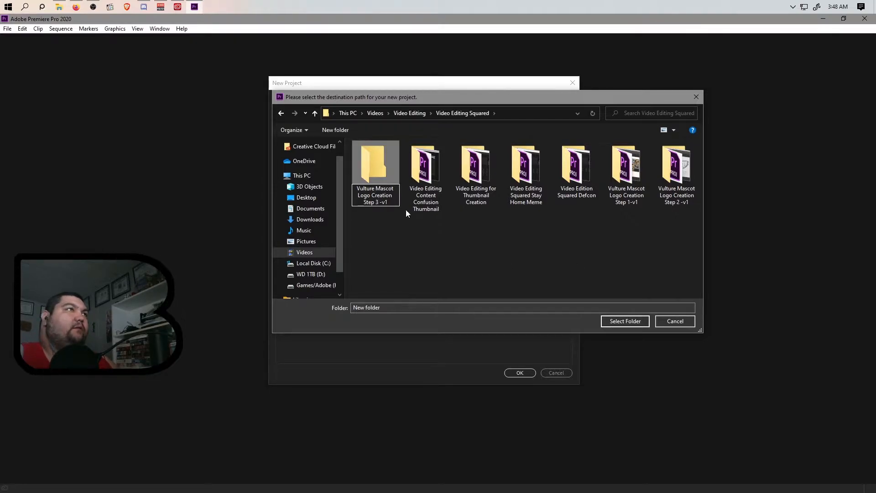
left_click(672, 201)
Step: Name the project 'Vulture Mascot Logo Creation Step 3 -v1' in the new folder and create it
left_click(631, 322)
left_click(339, 101)
type("Vu")
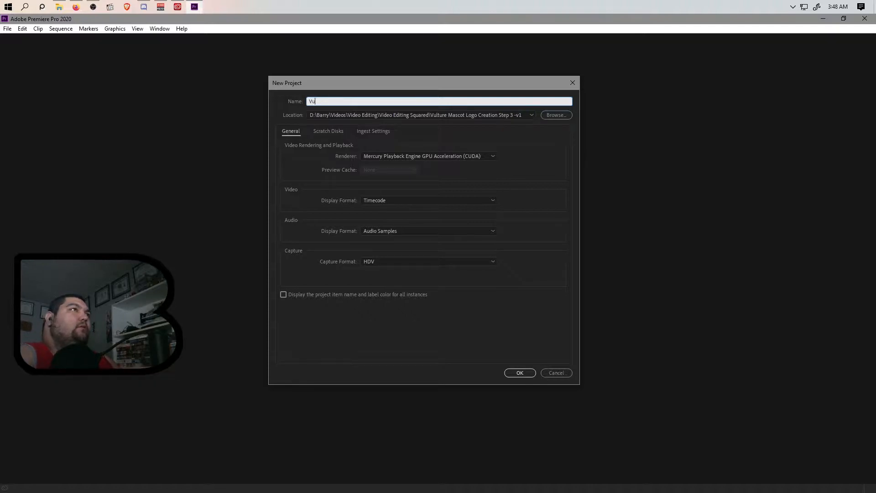
type("lture Mascto")
type("cot Log")
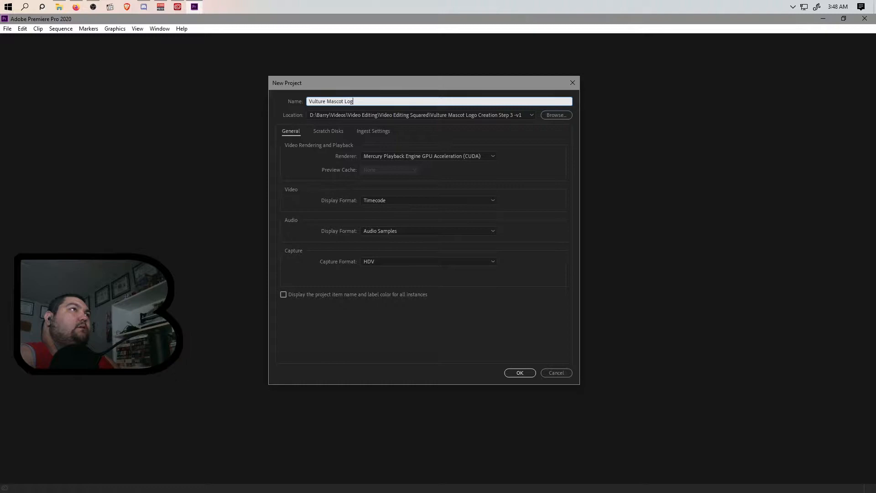
type("o Creation Step ")
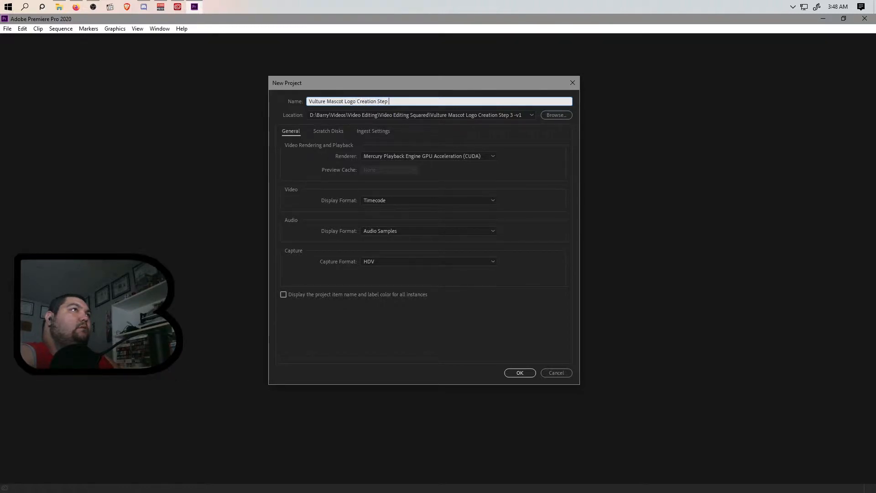
type("3 -v1")
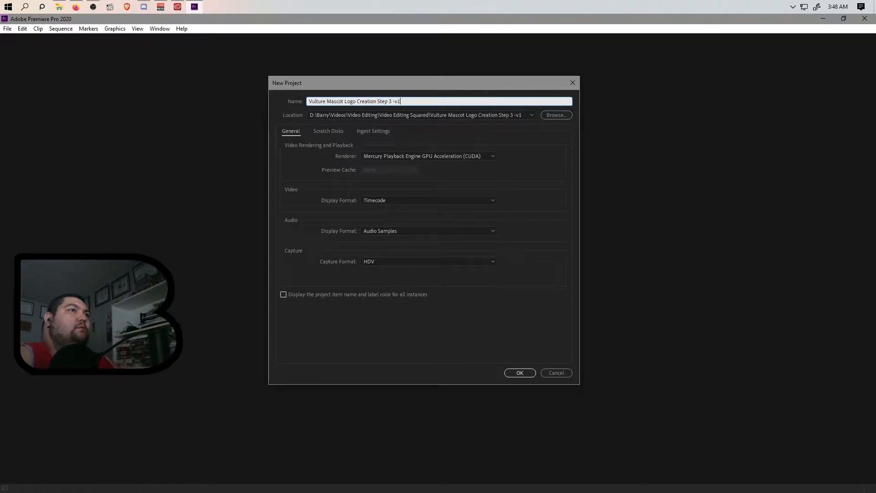
left_click(516, 373)
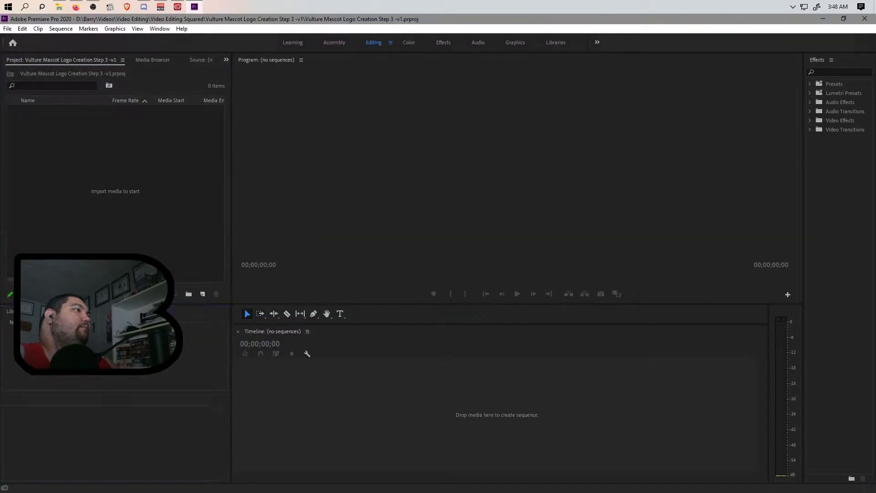
left_click(61, 7)
left_click(61, 8)
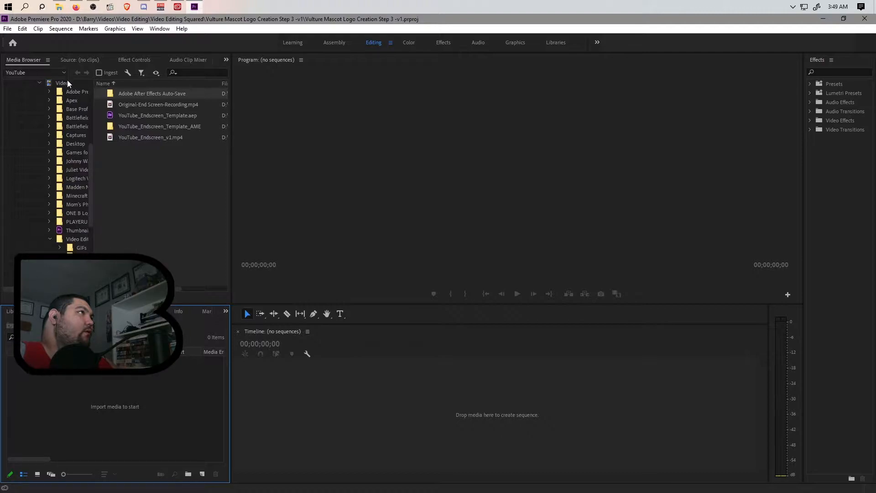
left_click(67, 81)
scroll(172, 204, "down", 5)
scroll(170, 206, "down", 5)
left_click(166, 204)
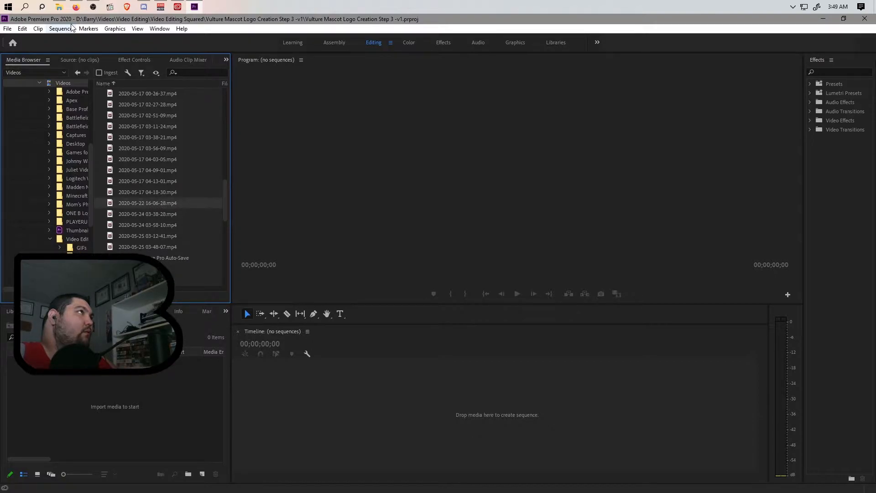
left_click(59, 7)
left_click(59, 6)
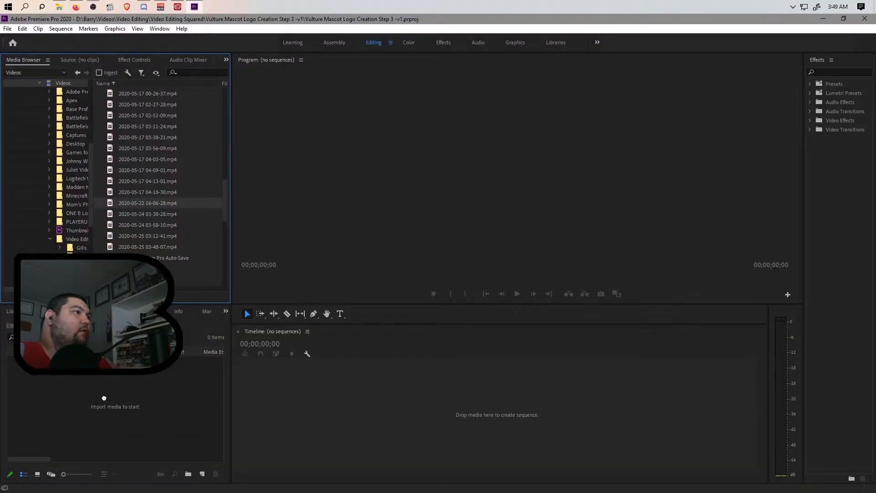
left_click_drag(105, 398, 102, 407)
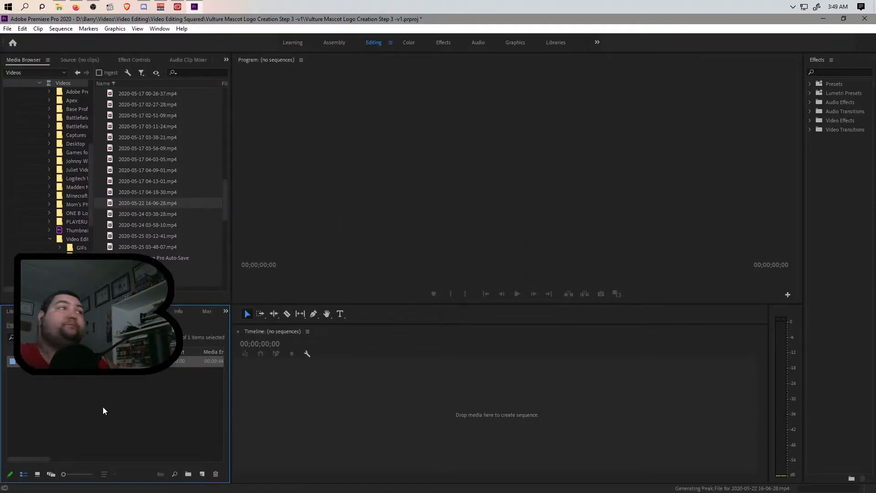
Step: Import YouTube_Endscreen_v1.mp4 from The One B > YouTube into the project
left_click(77, 239)
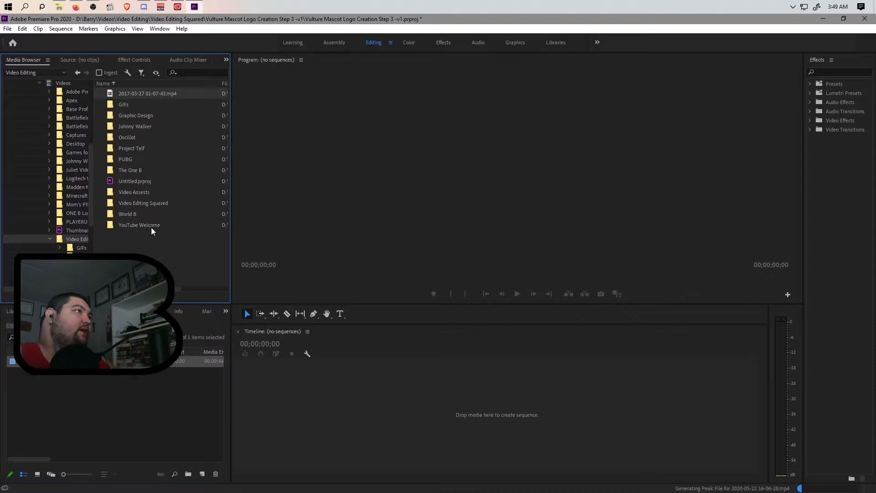
double_click(141, 170)
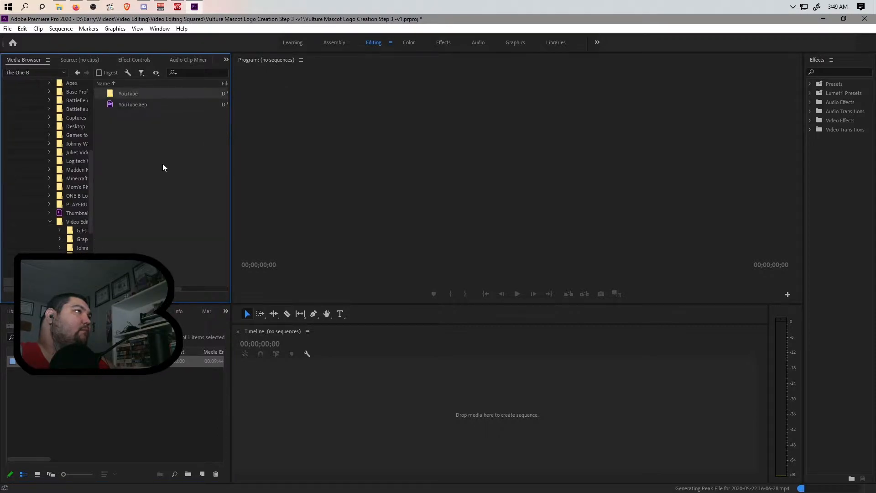
double_click(136, 92)
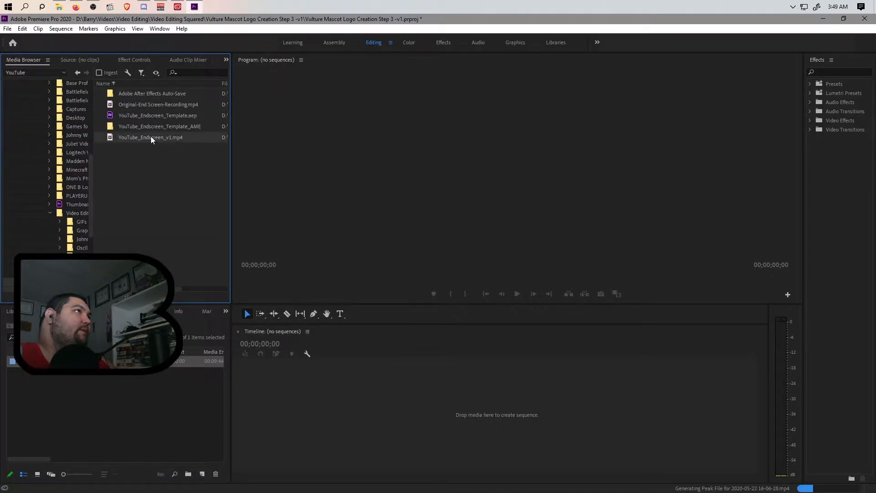
left_click_drag(107, 427, 106, 426)
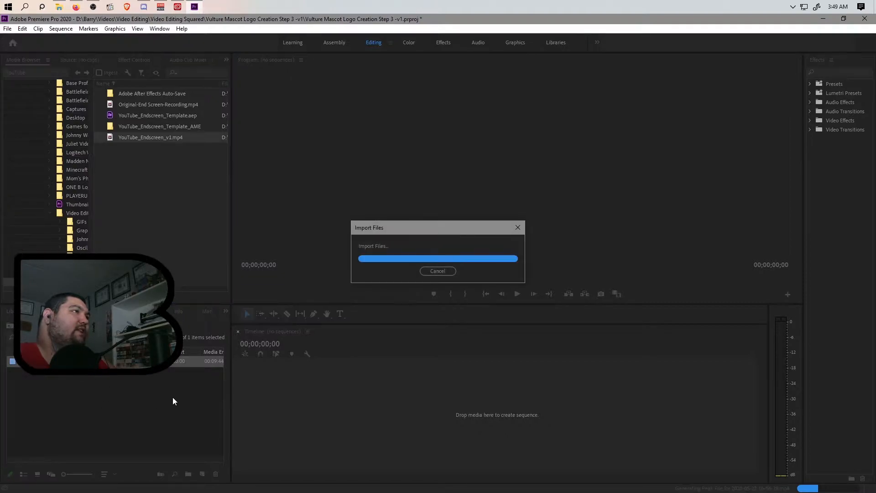
left_click(150, 361)
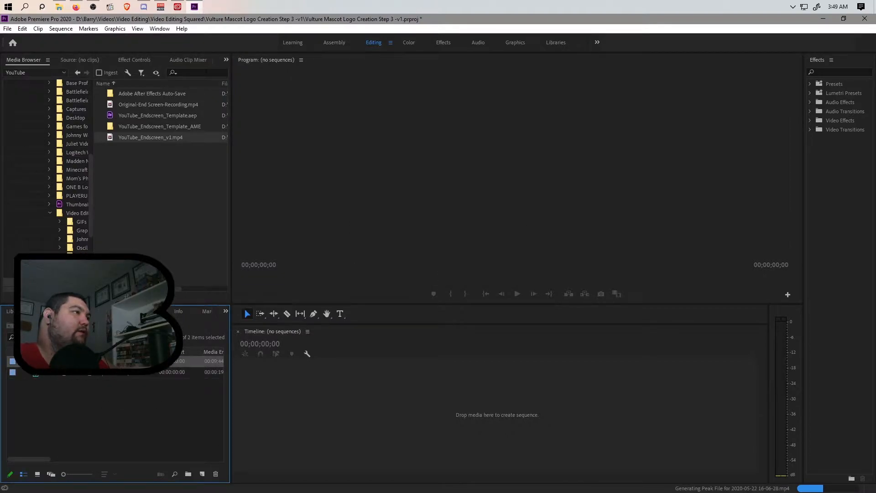
Step: Create a sequence from the recording and unlink its video from the audio
left_click_drag(371, 407, 382, 417)
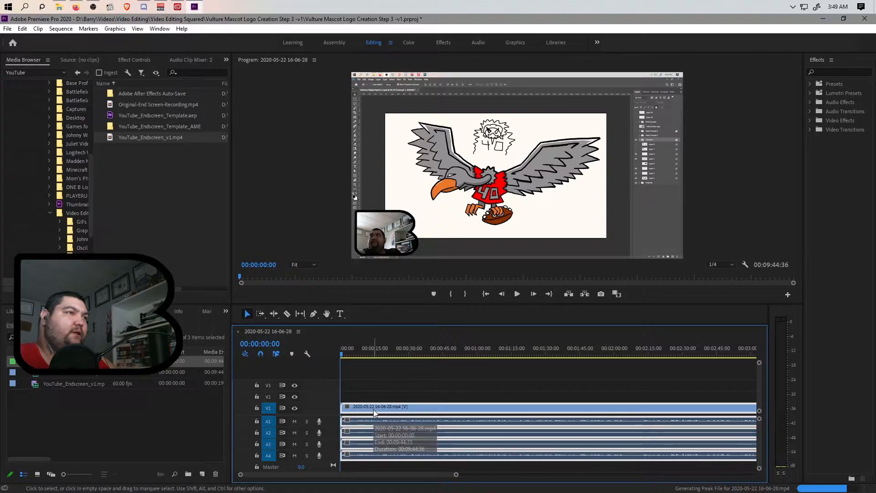
right_click(373, 410)
left_click(461, 193)
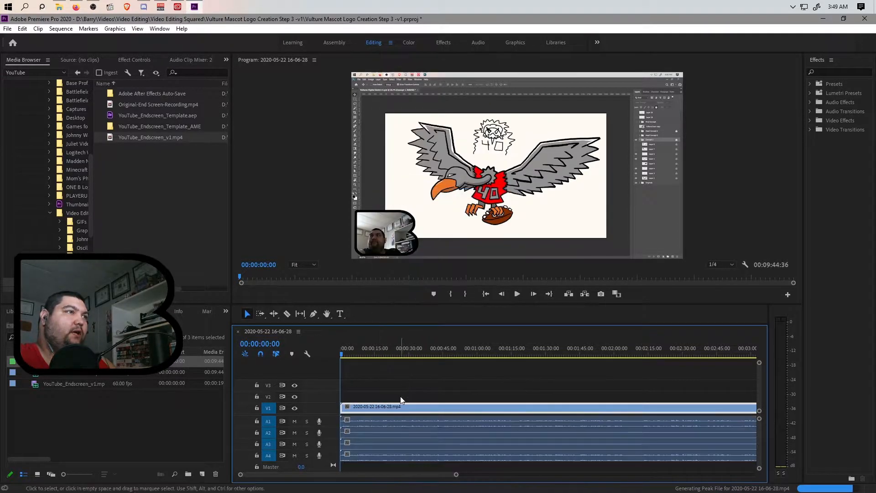
Step: Compare the audio clips on each track and delete the A1 audio clip
left_click(371, 421)
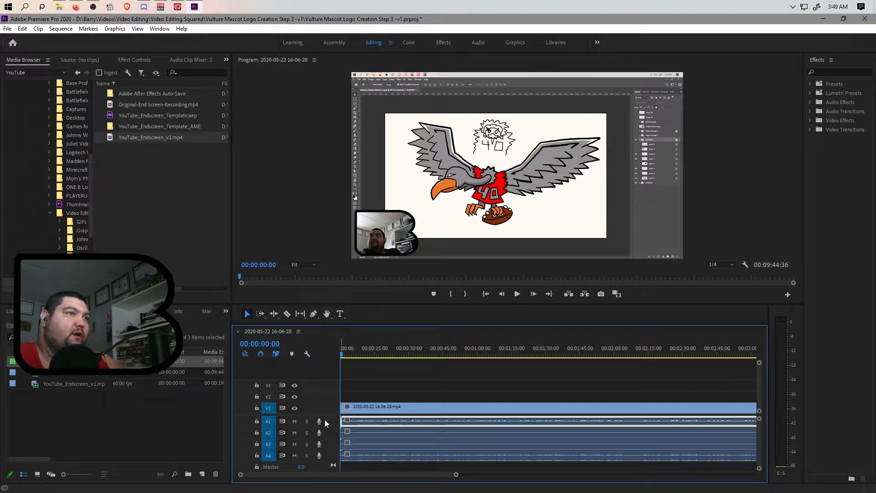
left_click(376, 454)
left_click(375, 432)
left_click(375, 422)
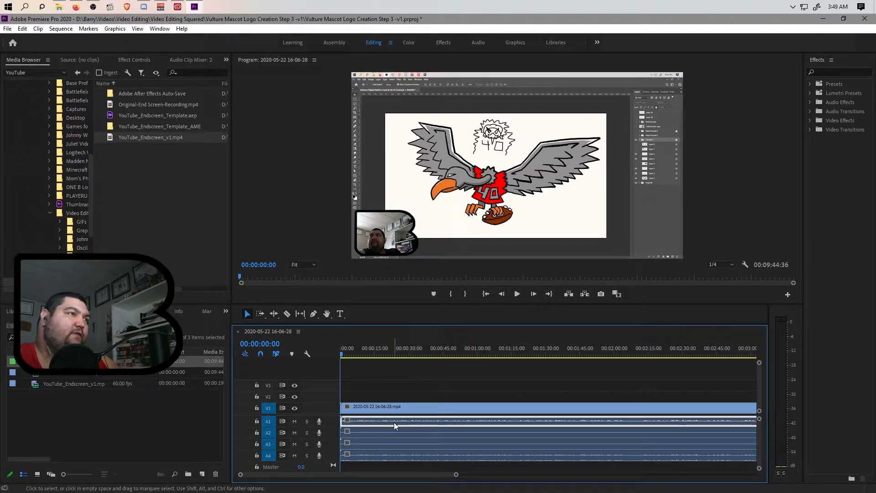
left_click(376, 456)
left_click(374, 432)
left_click(374, 444)
left_click(373, 456)
left_click(377, 422)
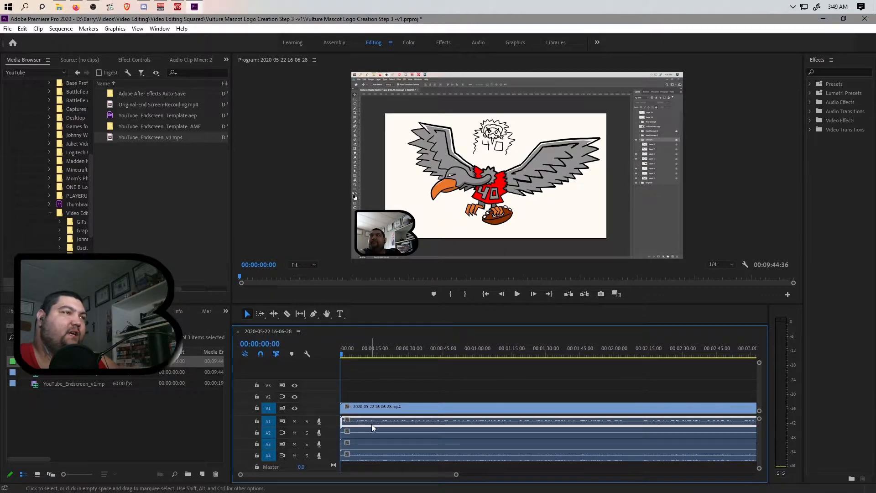
key("Delete")
Step: Delete the A2 and A3 audio clips, leaving only the A4 clip
left_click(370, 433)
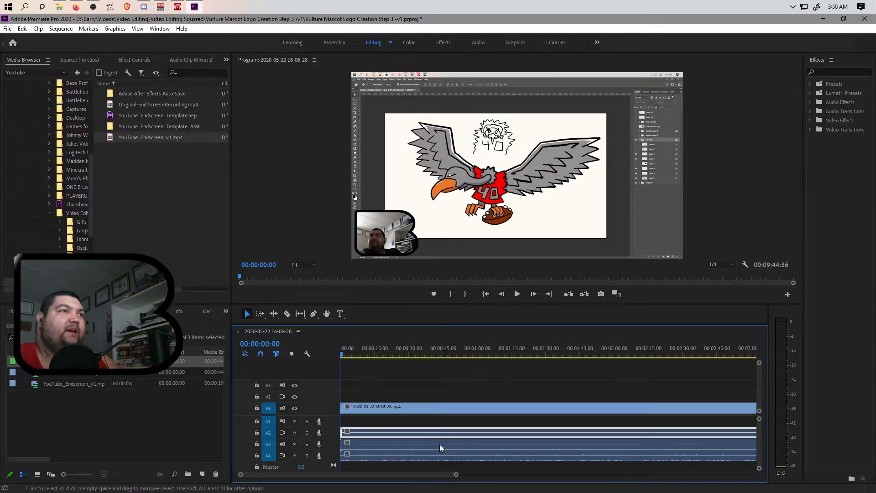
left_click(406, 439)
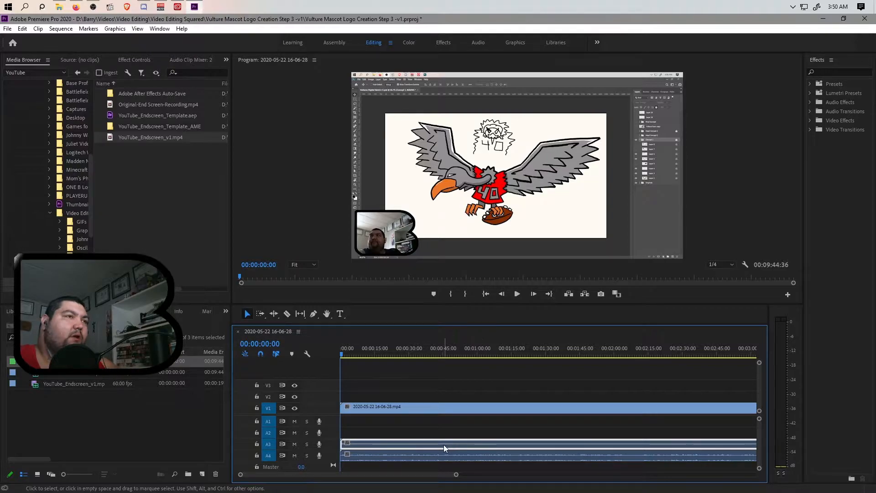
key("Delete")
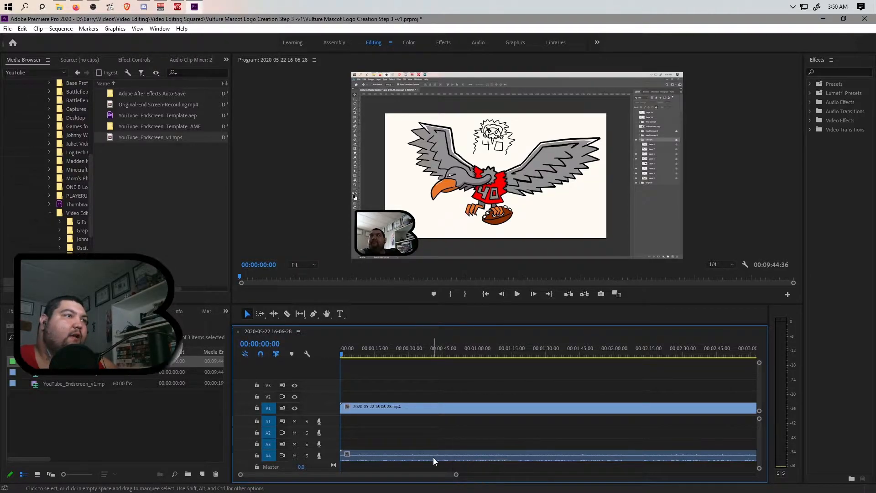
left_click(413, 457)
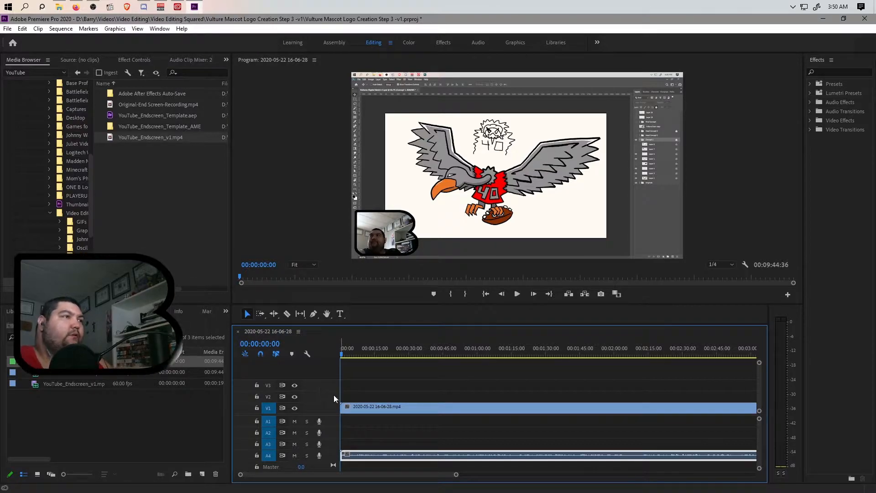
Step: Set the A4 clip's Volume Level to 15 dB in Effect Controls
left_click(138, 61)
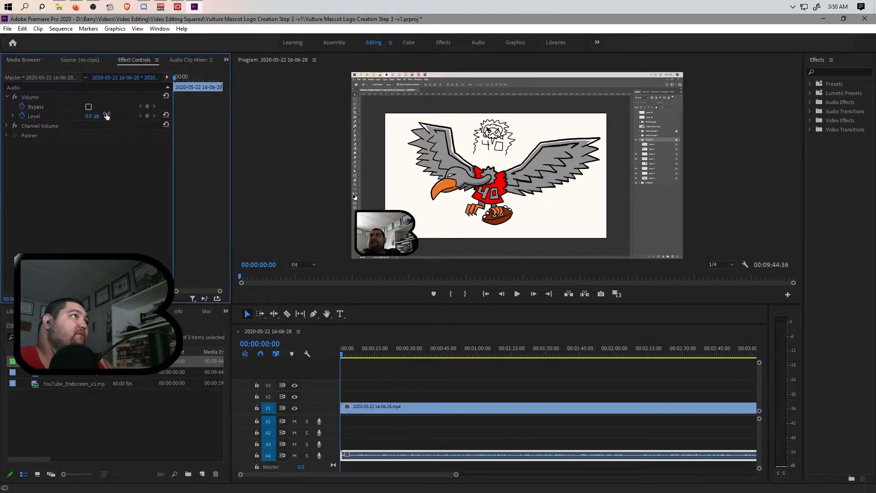
type("15")
key("Return")
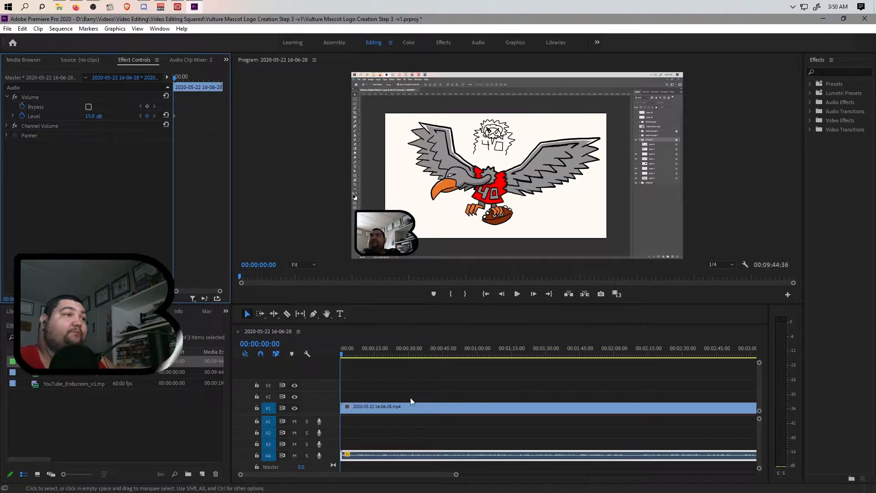
Step: Deselect the clips and bring up the track context menu on the track headers
left_click(362, 439)
right_click(328, 393)
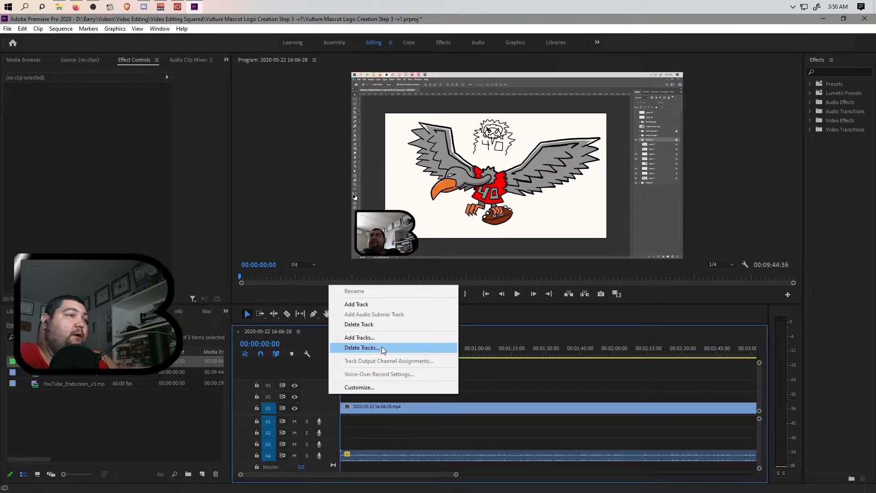
right_click(334, 434)
Step: Link the V1 recording video with the A4 audio clip
left_click(382, 460)
left_click(399, 409, "shift")
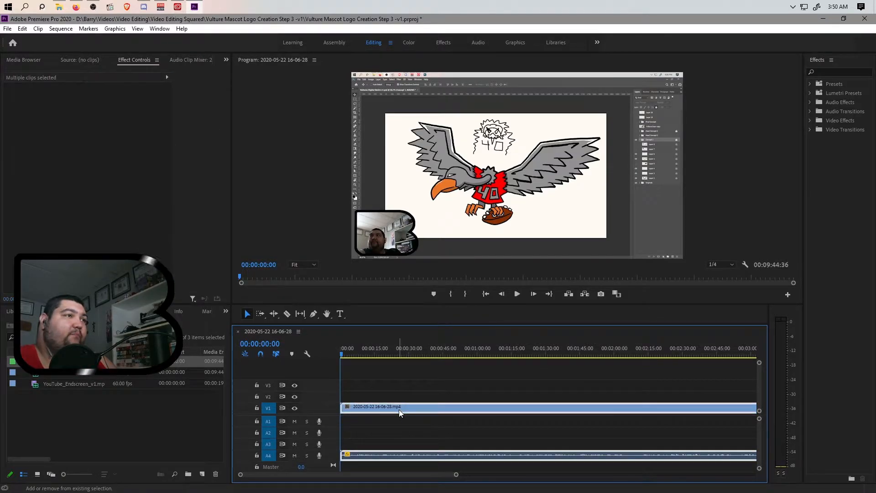
left_click(416, 455)
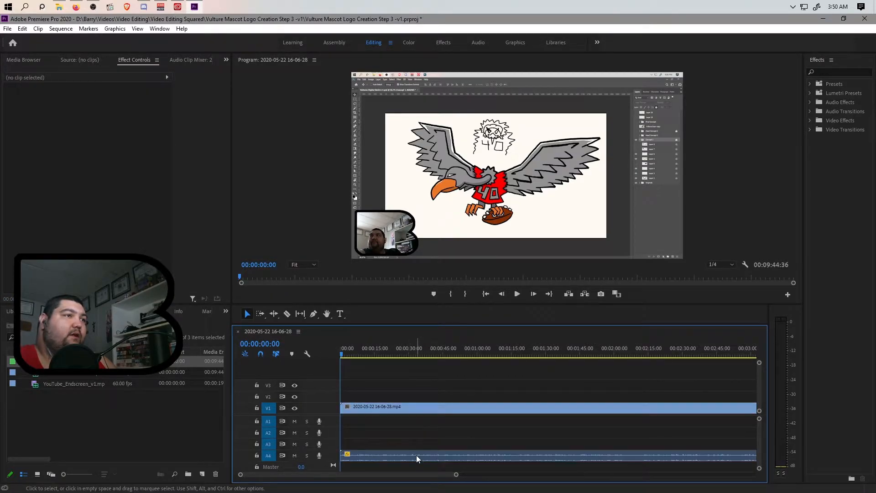
left_click(415, 409, "shift")
right_click(415, 408)
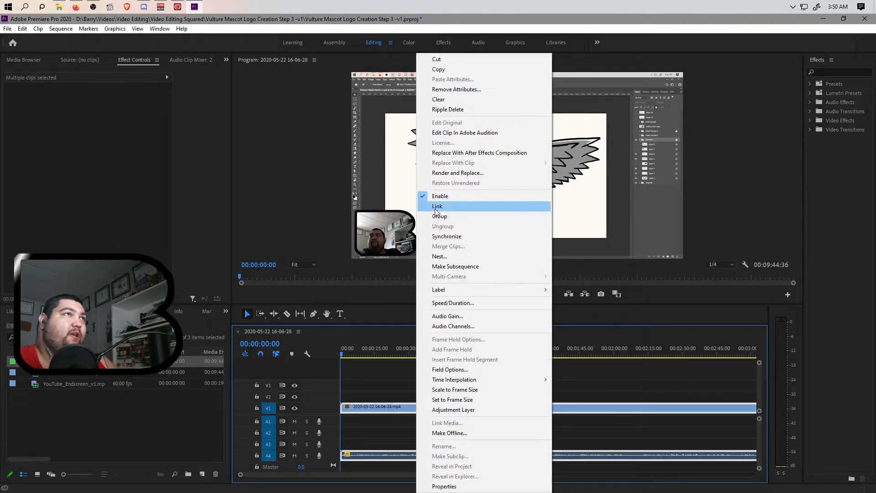
left_click(438, 213)
Step: Delete all empty video and audio tracks from the sequence
right_click(325, 397)
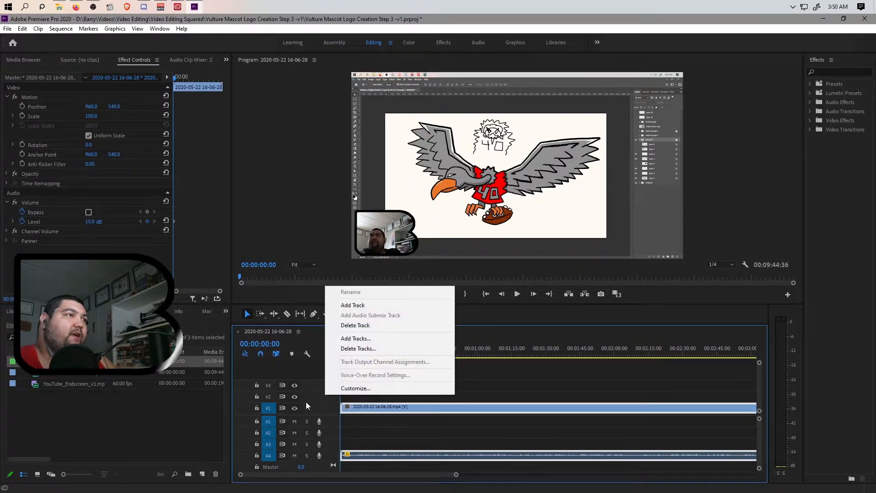
left_click(354, 352)
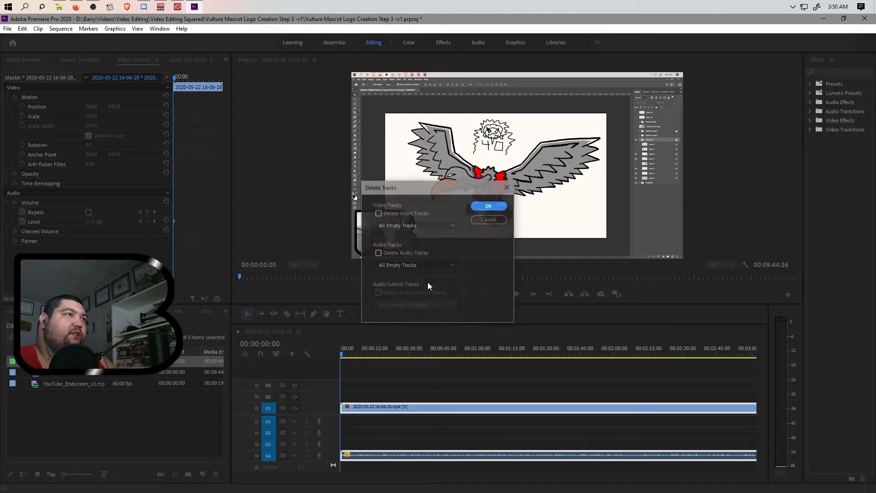
left_click(378, 213)
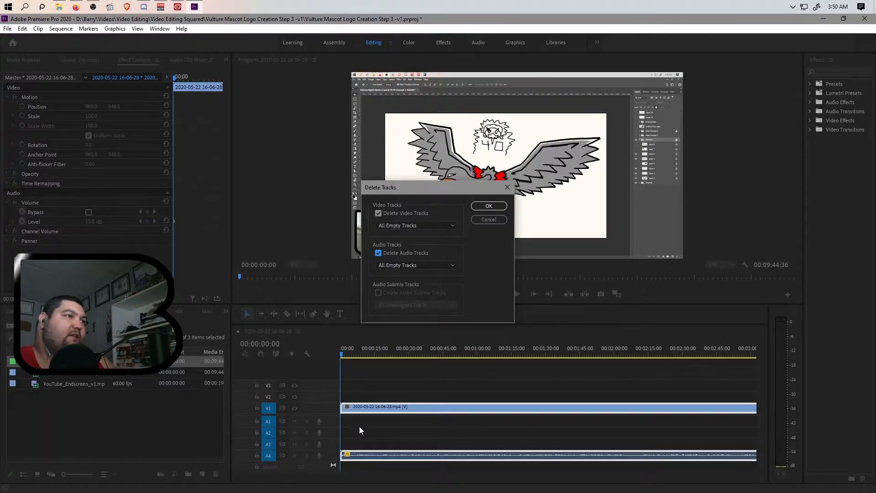
left_click(478, 210)
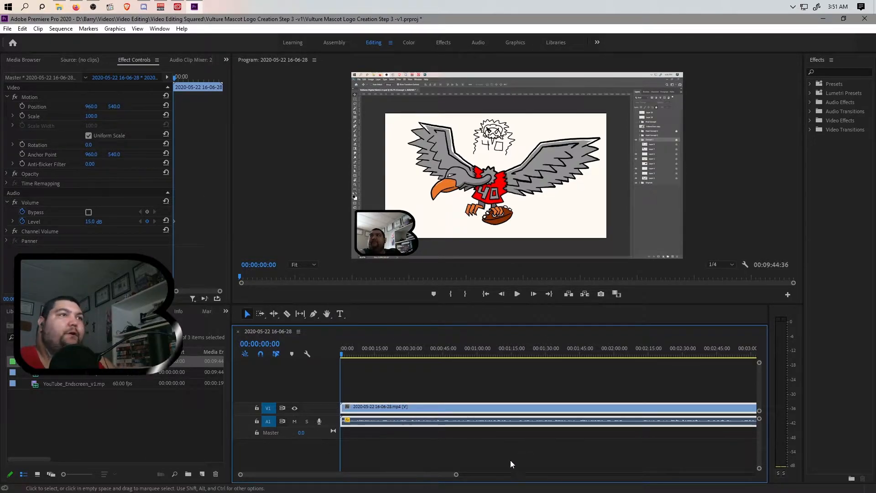
Step: Place YouTube_Endscreen_v1.mp4 right after the recording on V1 and A1
left_click_drag(456, 475, 642, 477)
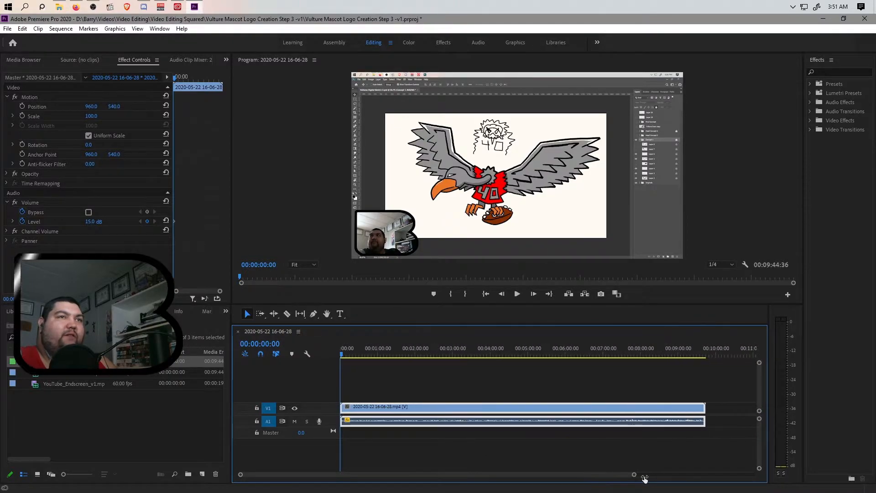
left_click(69, 383)
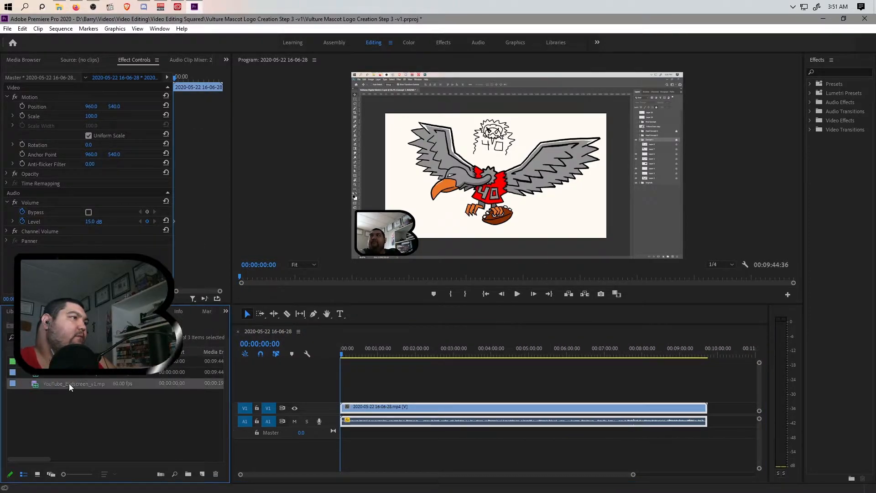
left_click_drag(63, 386, 715, 413)
Step: Set the endscreen clip's Volume Level to 15 dB
left_click(715, 424)
left_click(88, 221)
type("15")
key("Return")
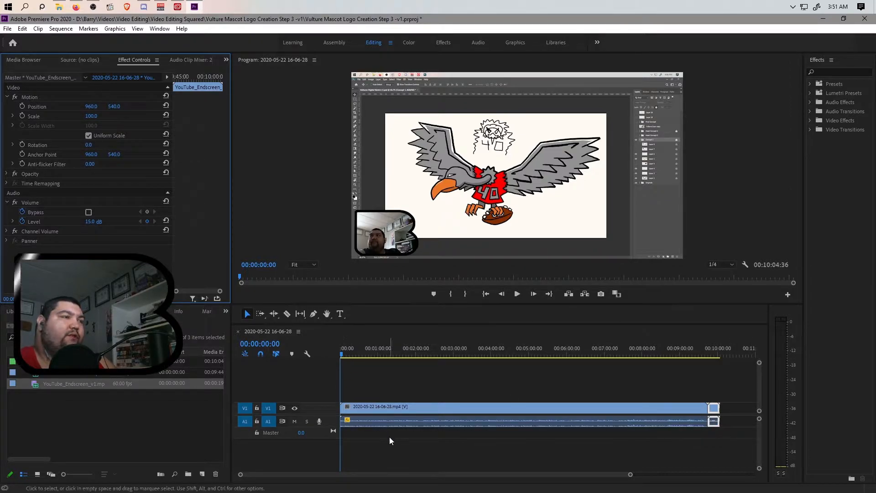
Step: Scrub through the sequence to preview the transition into the endscreen
left_click_drag(389, 352, 576, 370)
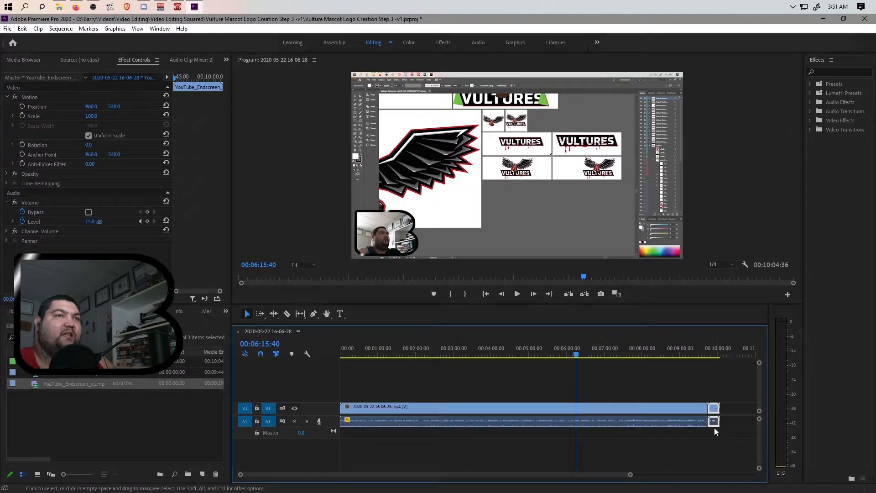
left_click_drag(692, 359, 714, 356)
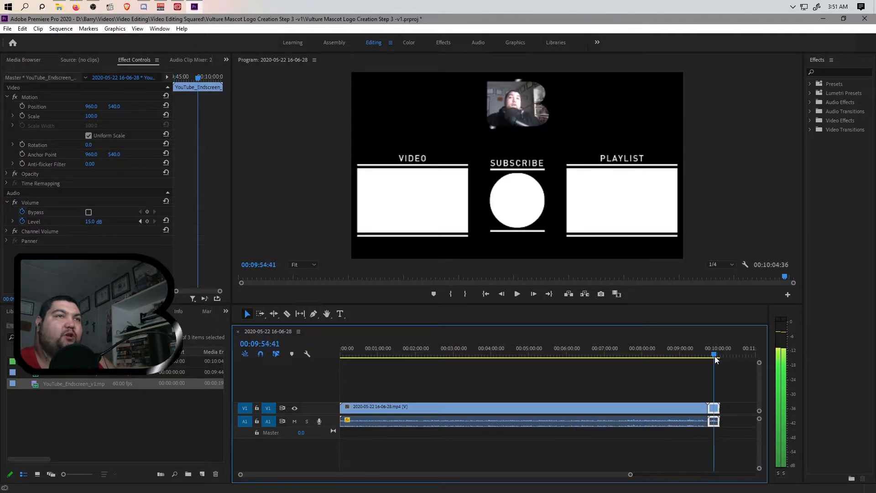
left_click_drag(631, 476, 493, 482)
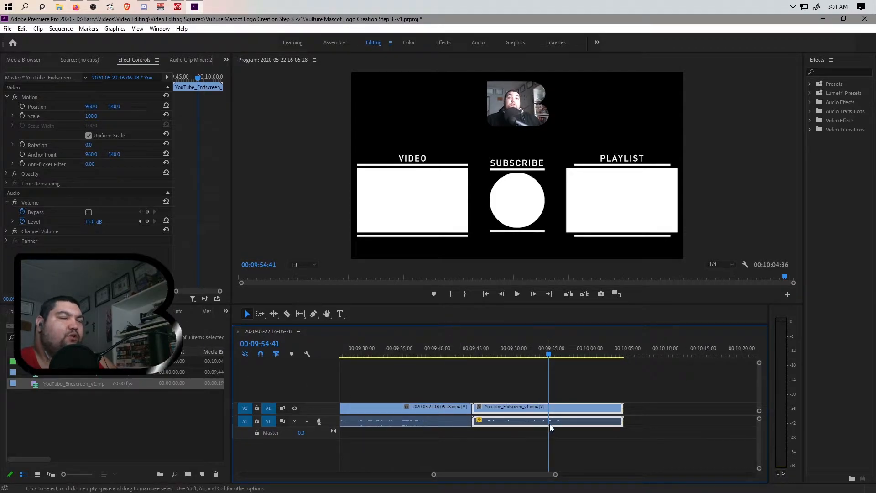
left_click_drag(759, 419, 759, 428)
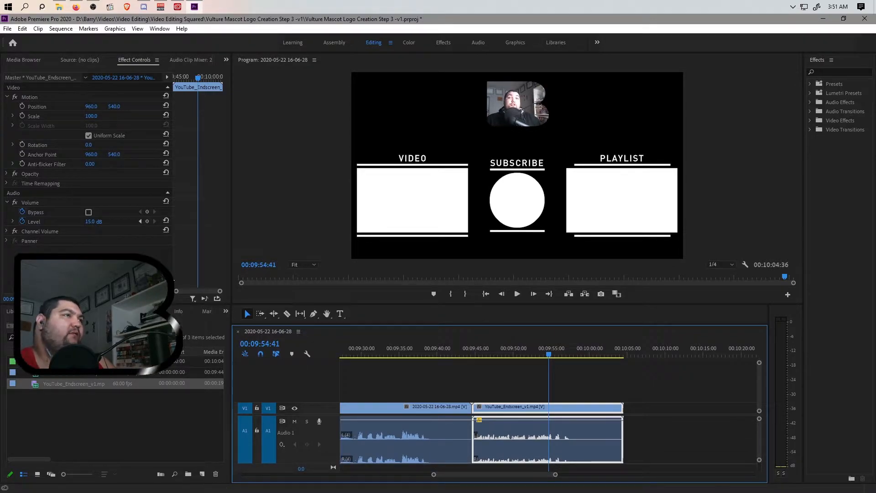
Step: Lower the endscreen's Volume Level to 8 dB and scrub back to just before it
left_click(90, 222)
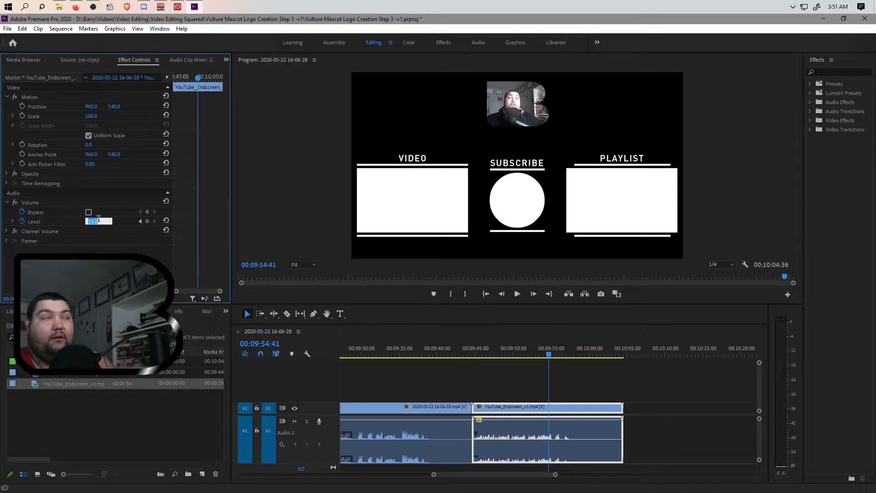
key("Return")
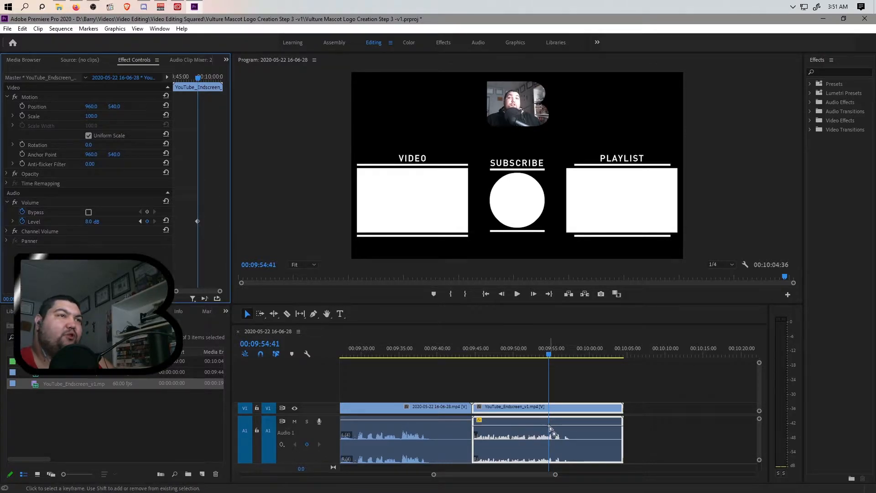
mouse_move(550, 427)
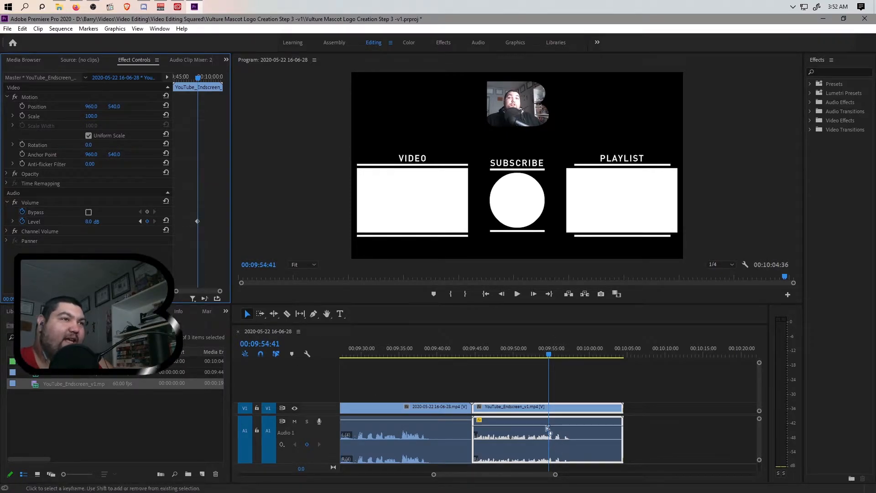
left_click_drag(549, 355, 430, 375)
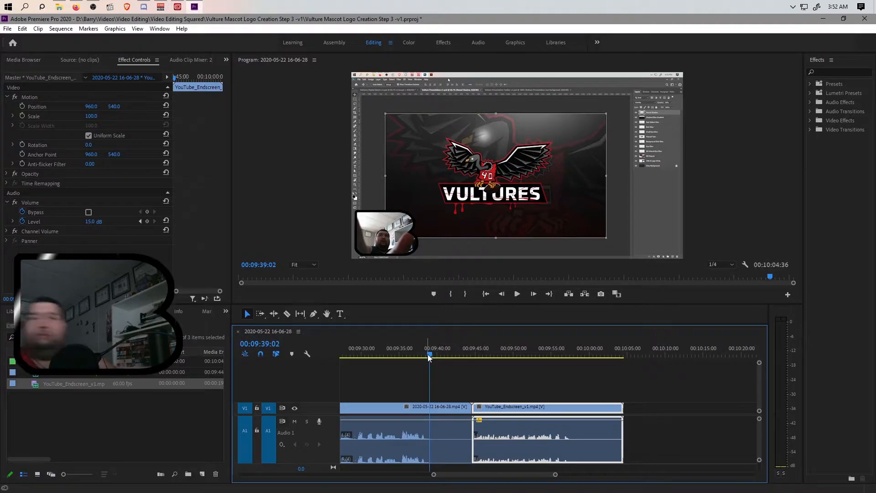
Step: Zoom the timeline and replay the recording's opening to find the cut point
left_click_drag(434, 477, 218, 489)
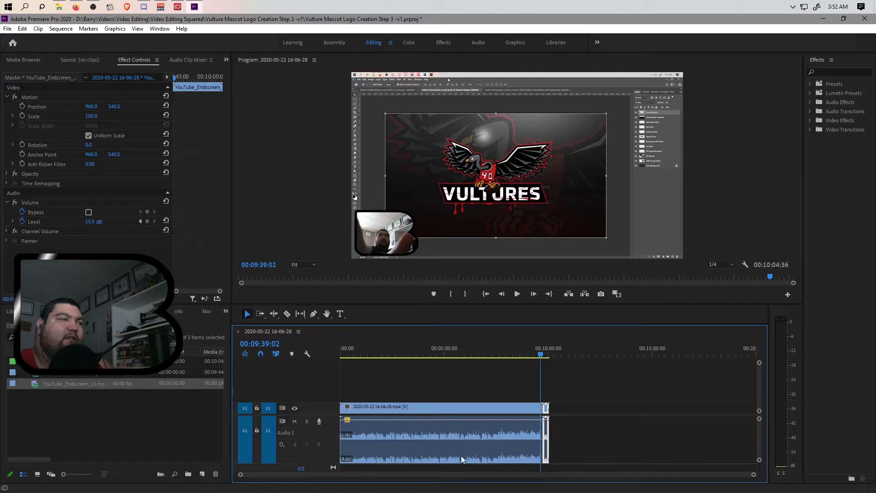
left_click(545, 355)
left_click_drag(545, 355, 327, 372)
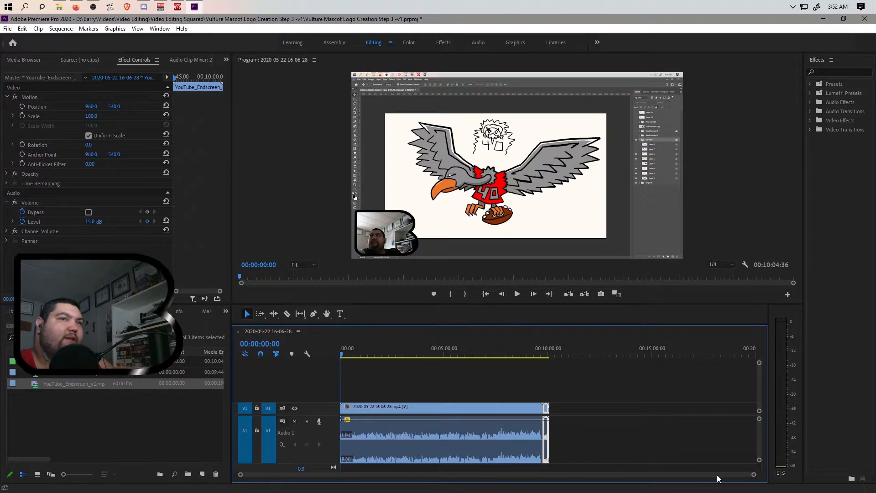
left_click_drag(754, 474, 519, 484)
key("space")
key("space")
mouse_move(384, 354)
left_mouse_down()
mouse_move(362, 357)
mouse_move(378, 364)
left_mouse_up()
key("space")
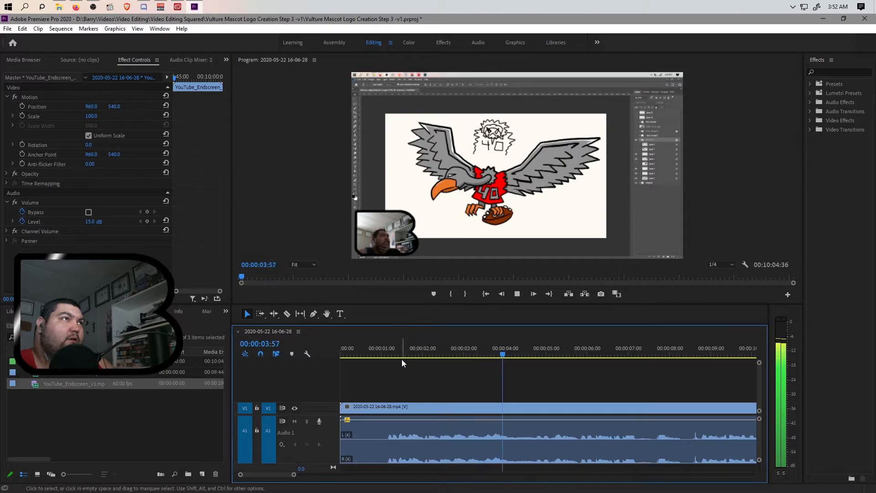
left_click(384, 354)
Step: Split the recording at 00:00:00:58 and ripple-delete the opening piece
left_click_drag(385, 352, 379, 355)
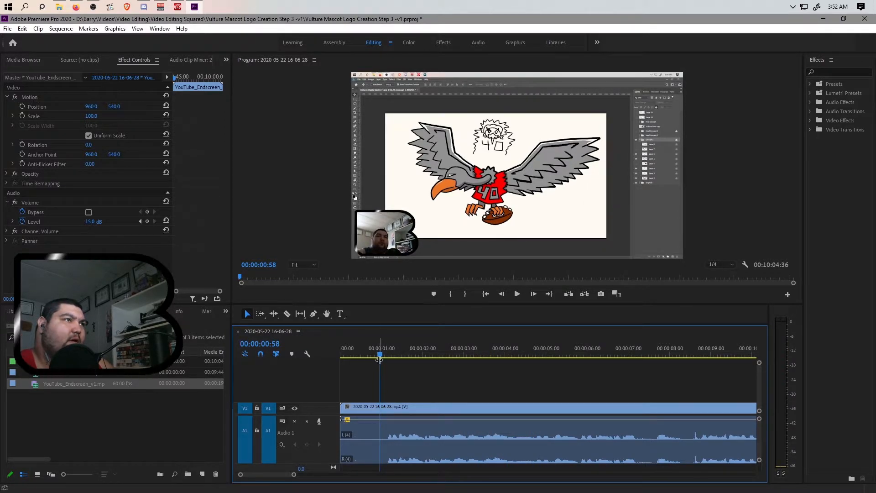
left_click(359, 432)
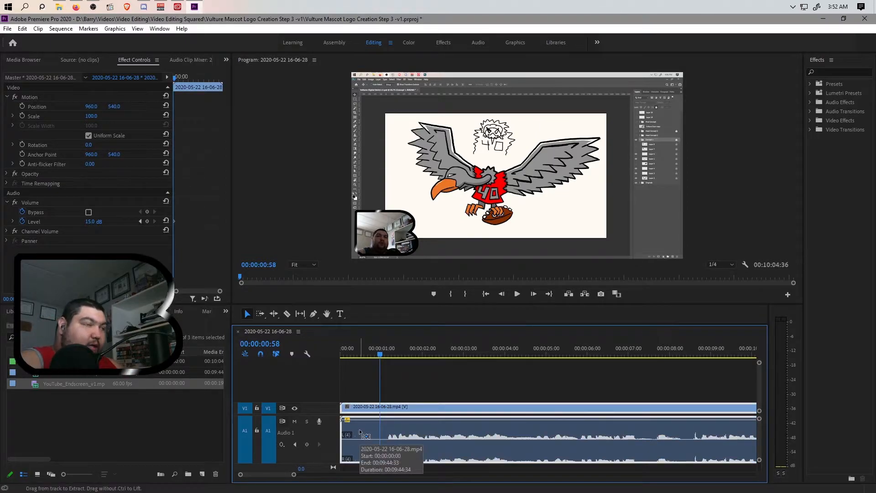
key("ctrl+k")
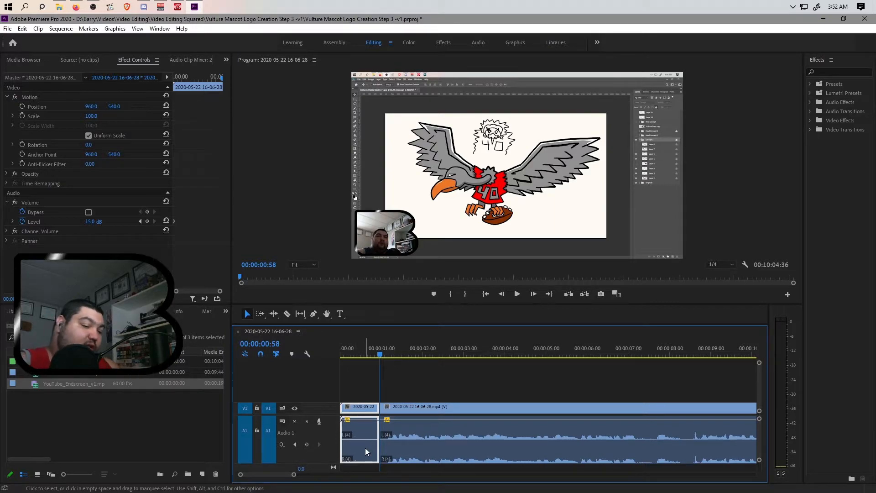
key("shift+Delete")
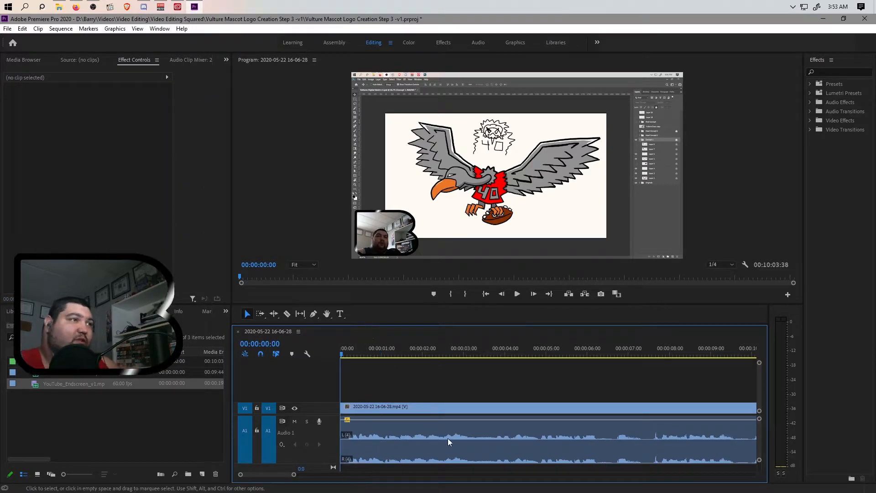
Step: Split the recording at 00:09:39:30 and ripple-delete the short leftover piece before the endscreen
left_click_drag(291, 477, 587, 486)
left_click(619, 355)
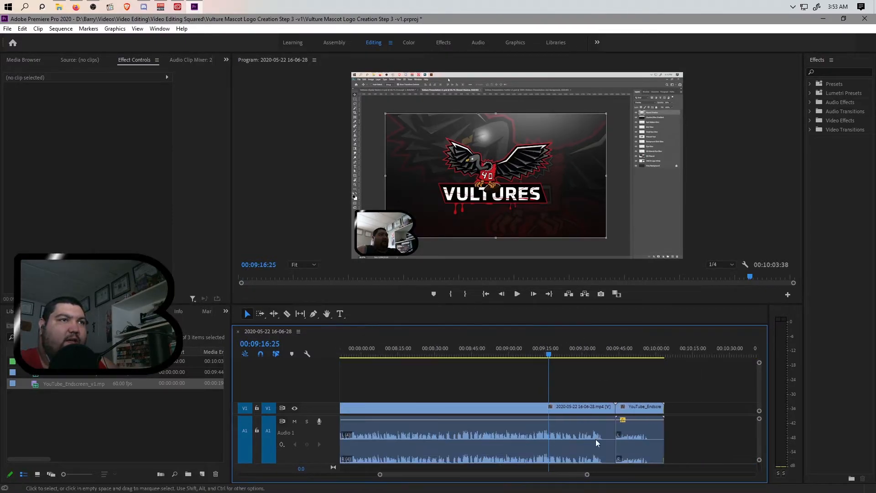
left_click(596, 354)
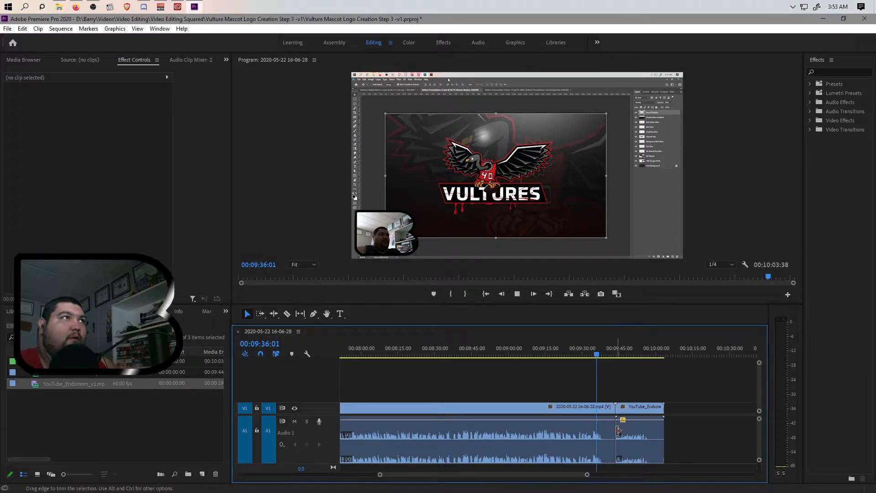
key("space")
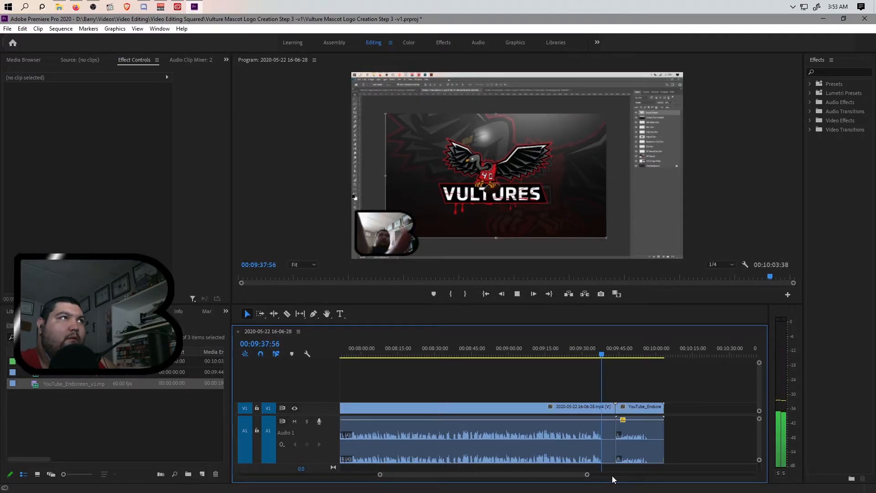
key("space")
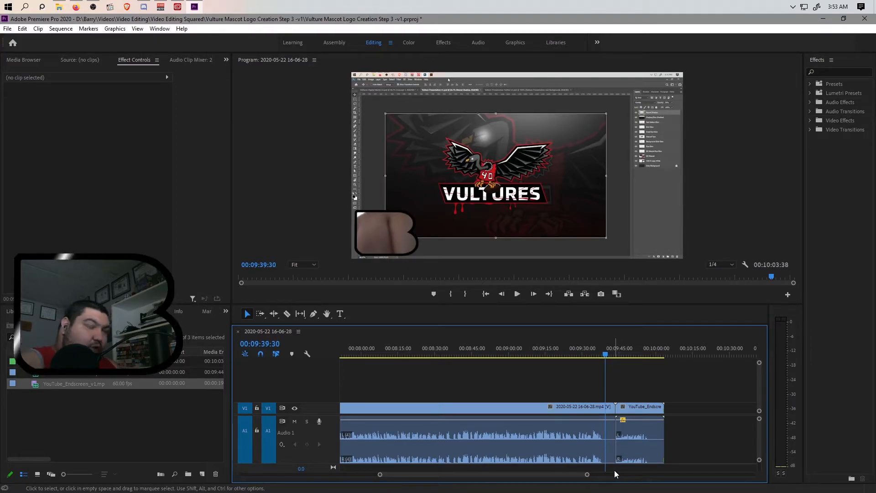
key("ctrl+k")
left_click(612, 424)
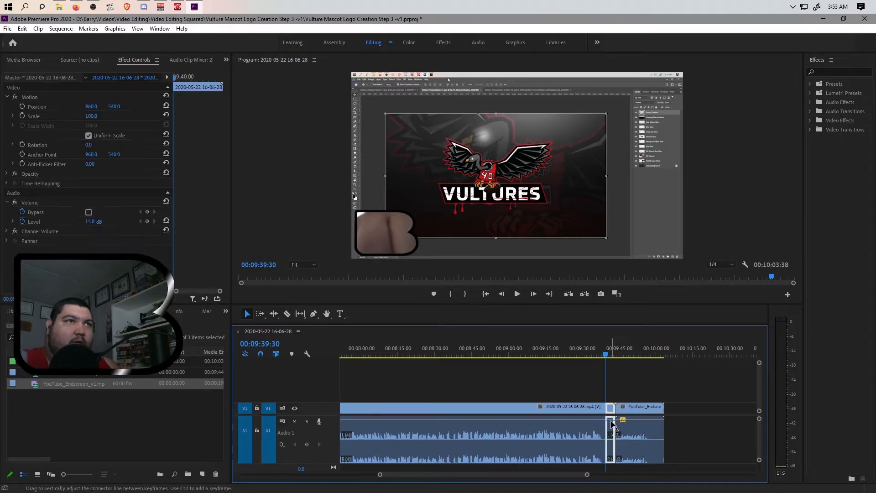
key("shift+Delete")
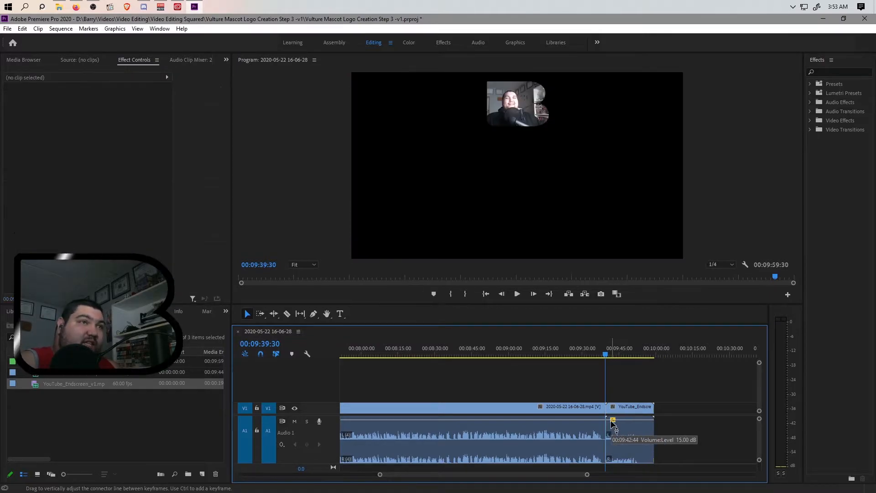
Step: Replay the cut from the trimmed recording into the endscreen and park the playhead before it
left_click(592, 355)
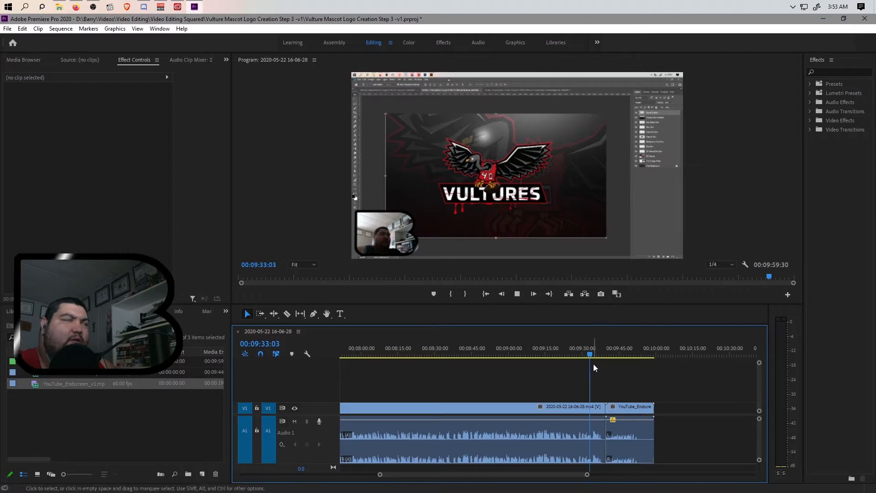
key("space")
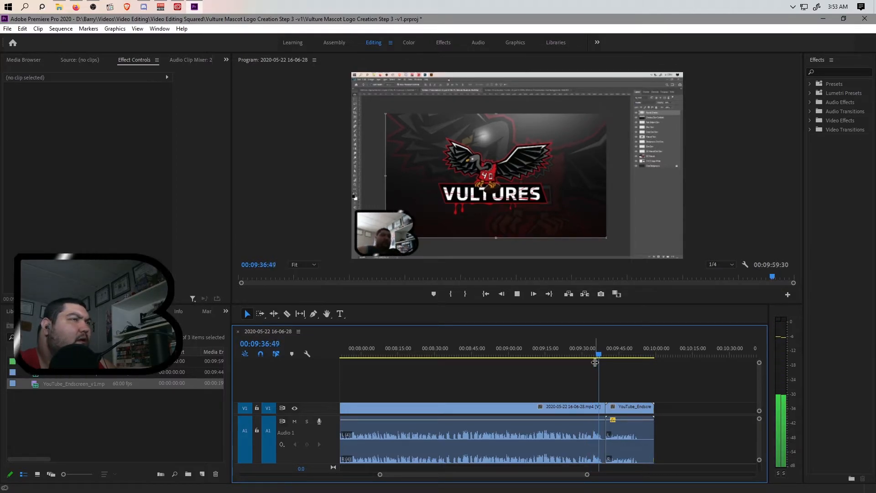
left_click(601, 354)
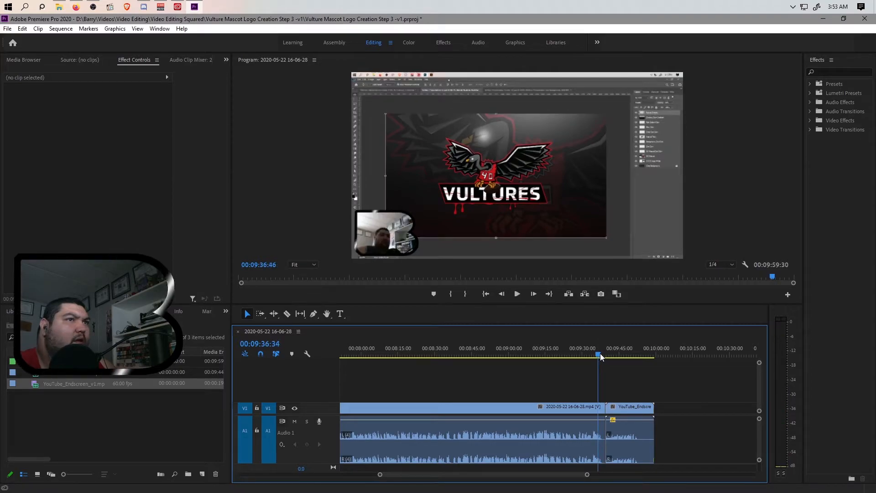
left_click_drag(601, 354, 599, 354)
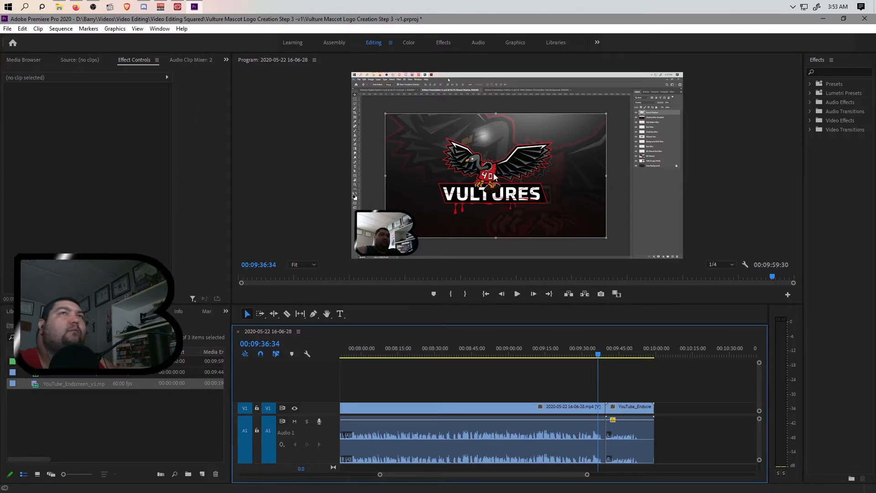
Step: Apply the DeNoise audio effect to the recording's A1 clip and open its editor
left_click(835, 72)
type("de")
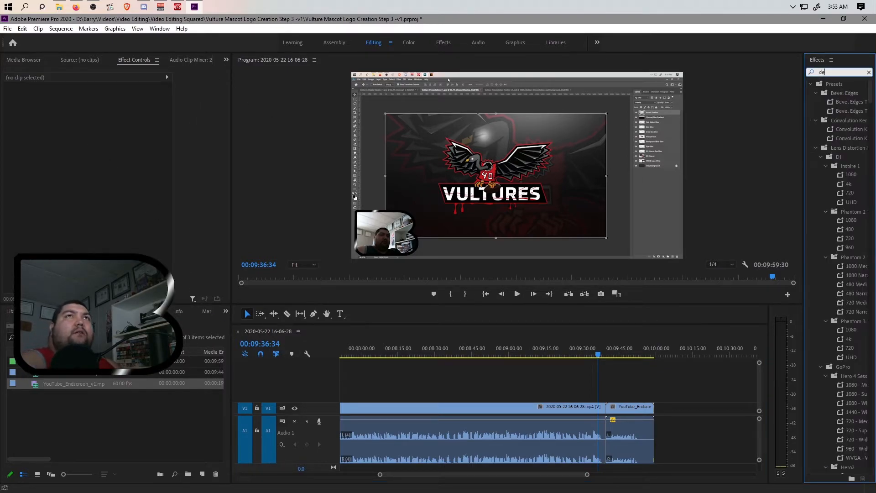
type("noise")
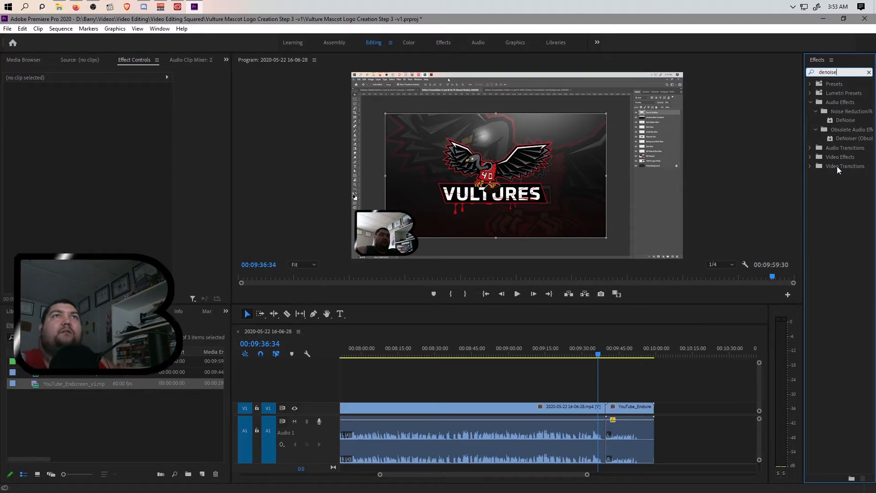
left_click_drag(846, 120, 844, 122)
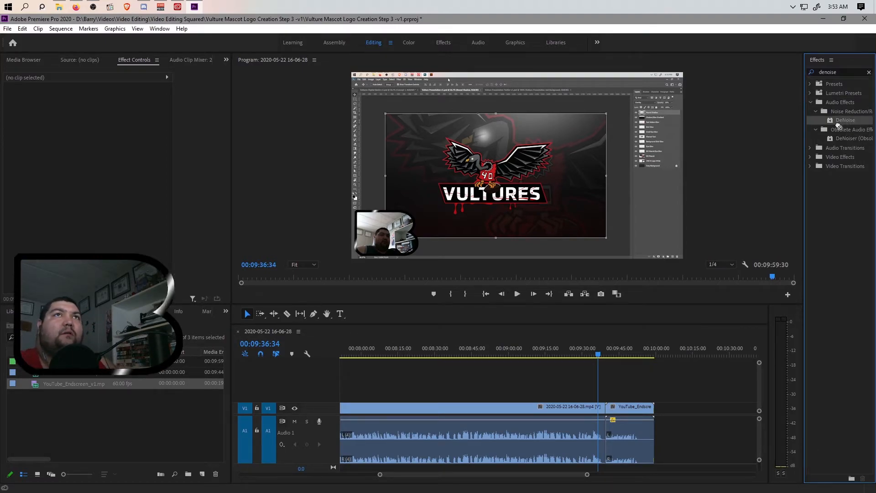
left_click_drag(587, 385, 546, 454)
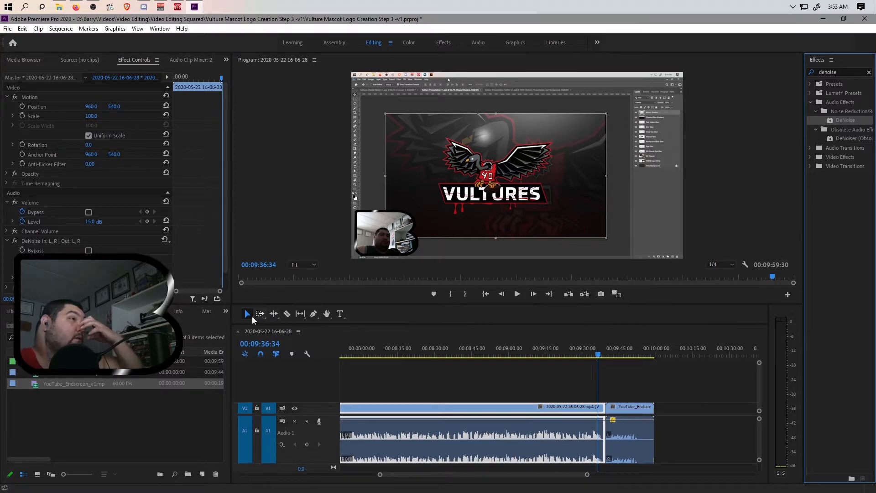
left_click(95, 264)
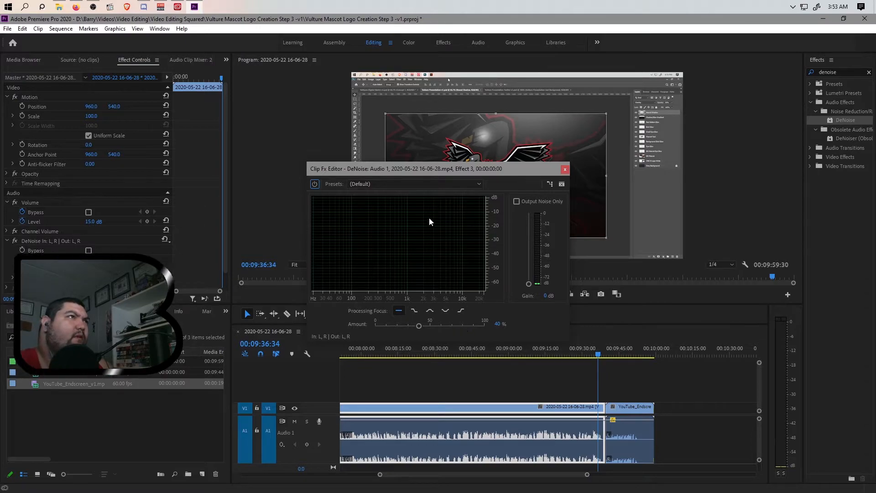
Step: Try the Light Noise Reduction preset on DeNoise with the amount lowered to 20%
left_click(422, 185)
left_click(419, 213)
left_click_drag(419, 326, 397, 325)
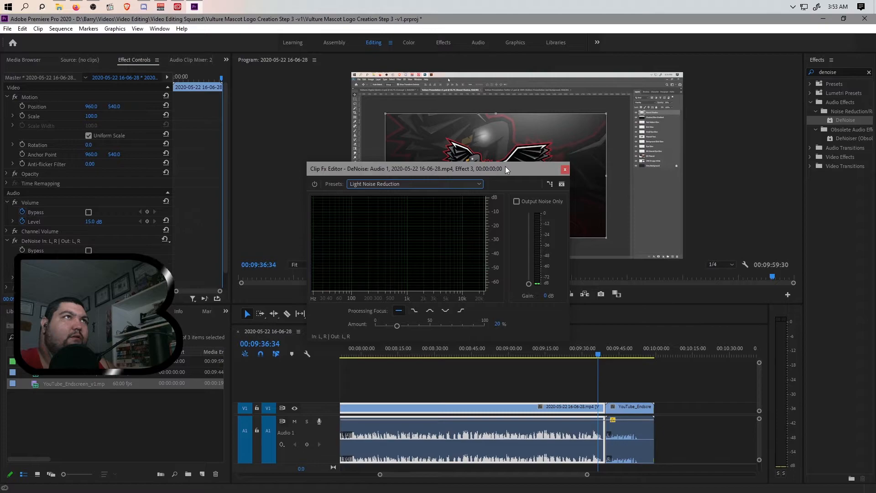
left_click_drag(506, 165, 316, 131)
Step: Preview the denoised audio around the end of the recording before the endscreen
left_click(592, 355)
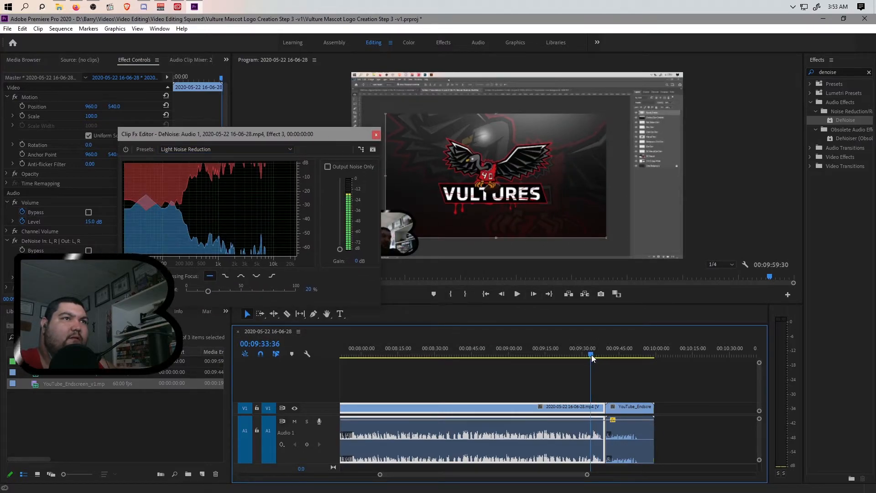
key("space")
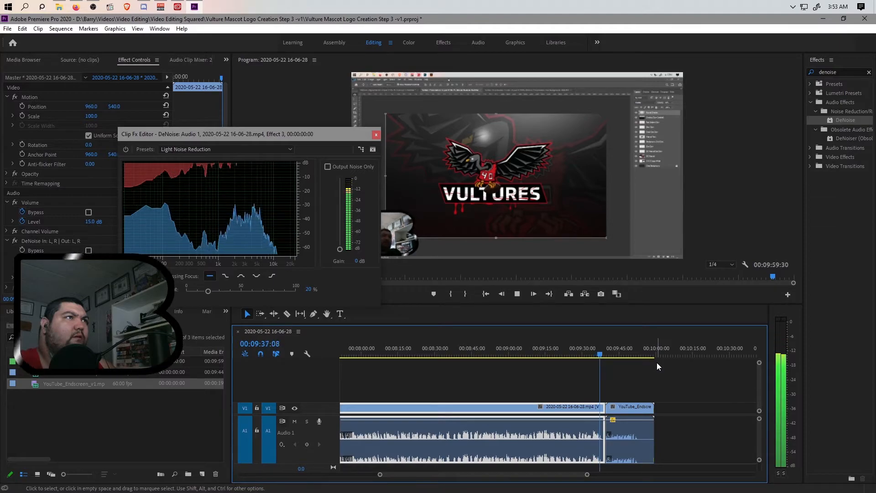
key("space")
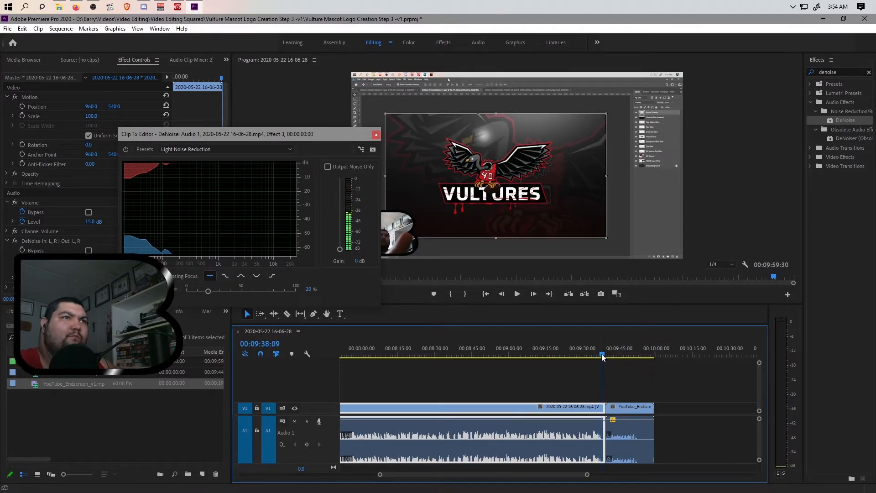
left_click_drag(602, 357, 600, 357)
left_click_drag(586, 474, 539, 474)
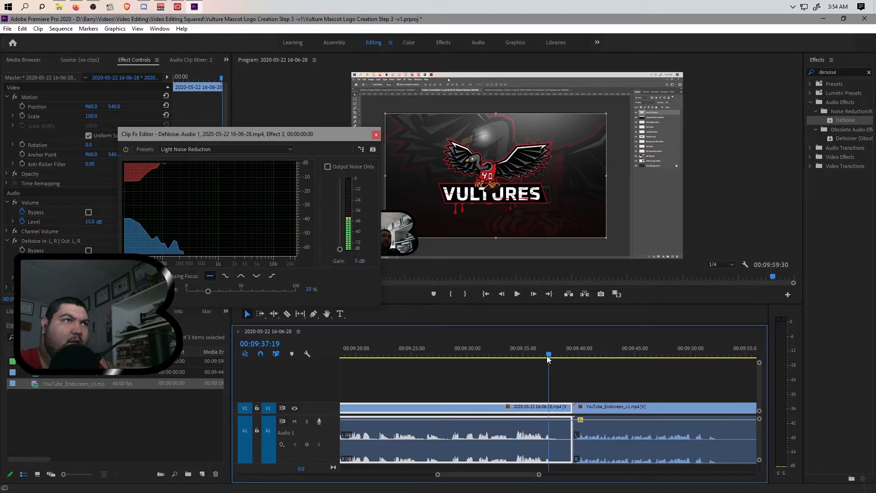
left_click(533, 357)
key("space")
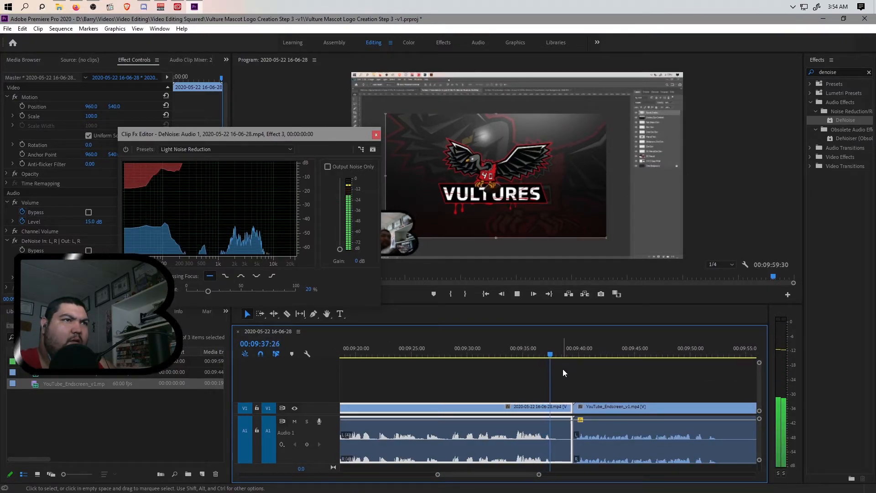
left_click(547, 357)
left_click_drag(547, 357, 551, 354)
left_click(546, 355)
key("space")
key("space")
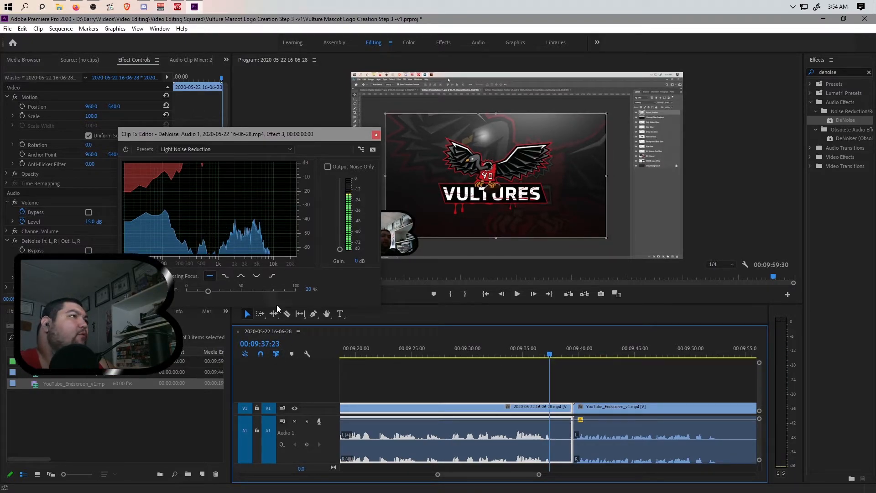
Step: Switch to the Heavy Noise Reduction preset at 80%, listen to it, and close the editor
left_click(289, 149)
left_click(238, 170)
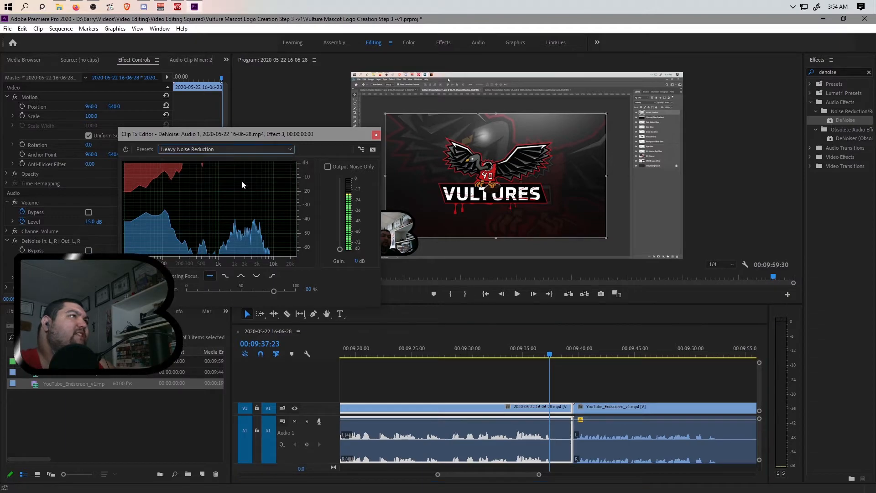
left_click(526, 360)
key("space")
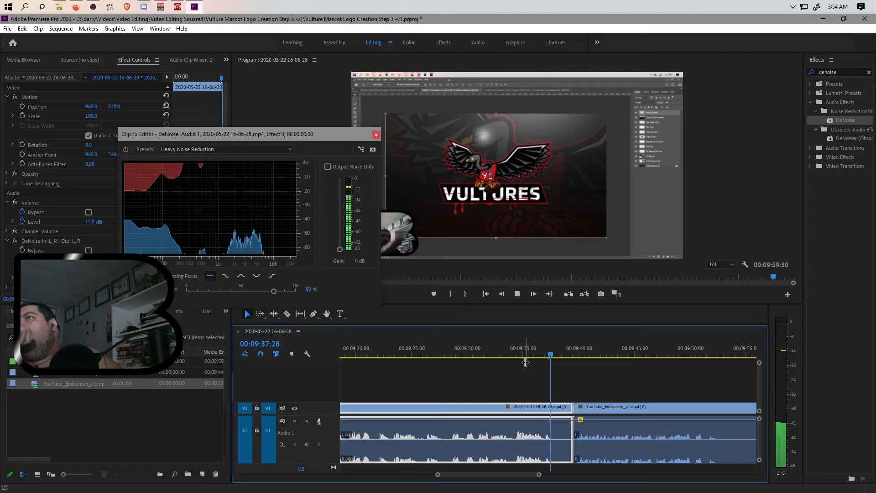
key("space")
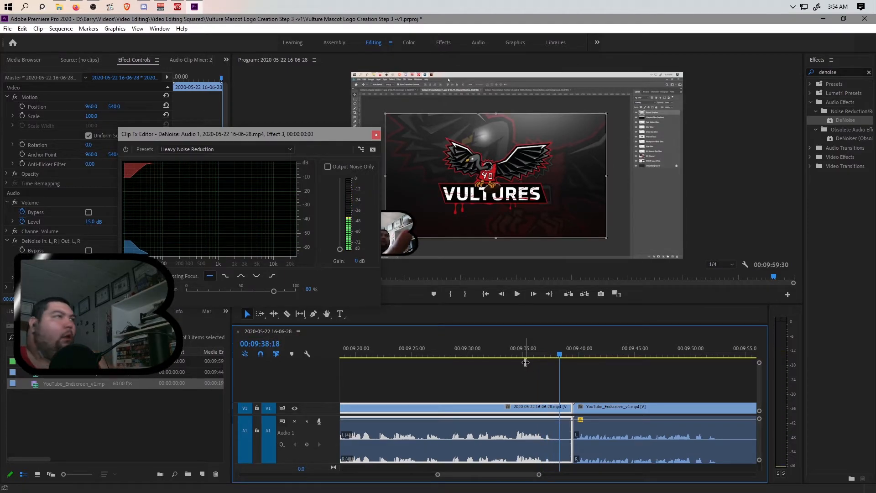
left_click(376, 134)
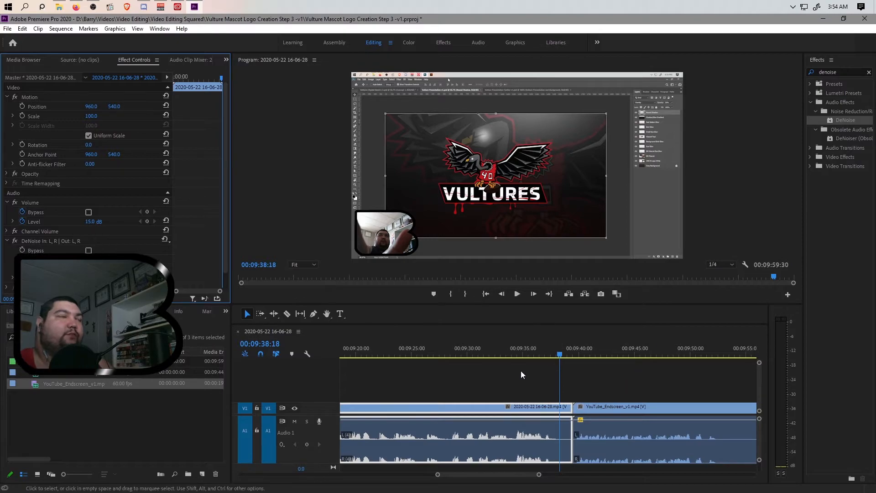
Step: Reopen the DeNoise editor and set its preset back to (Default) at 40% amount
left_click_drag(438, 475, 472, 488)
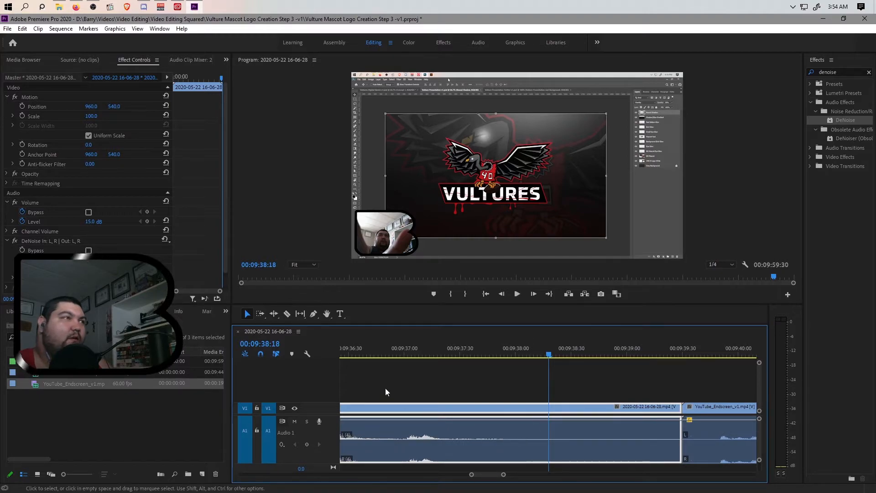
right_click(409, 434)
key("Escape")
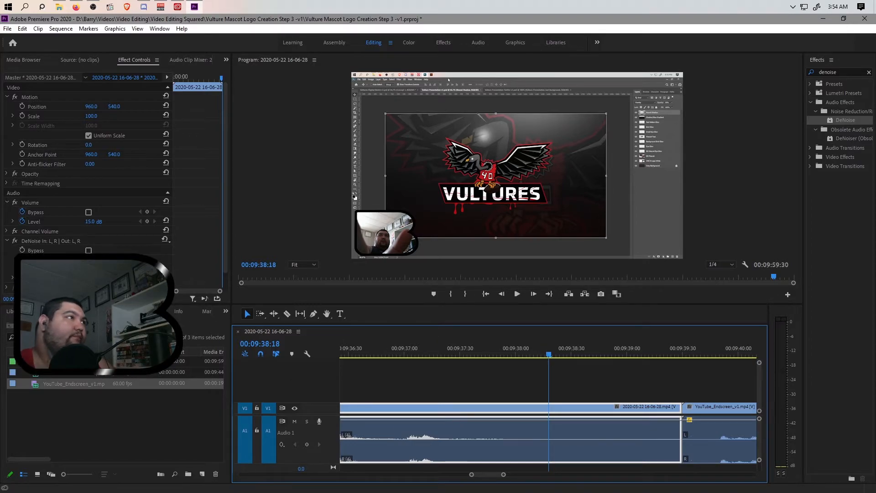
left_click(97, 263)
left_click(478, 184)
left_click(459, 194)
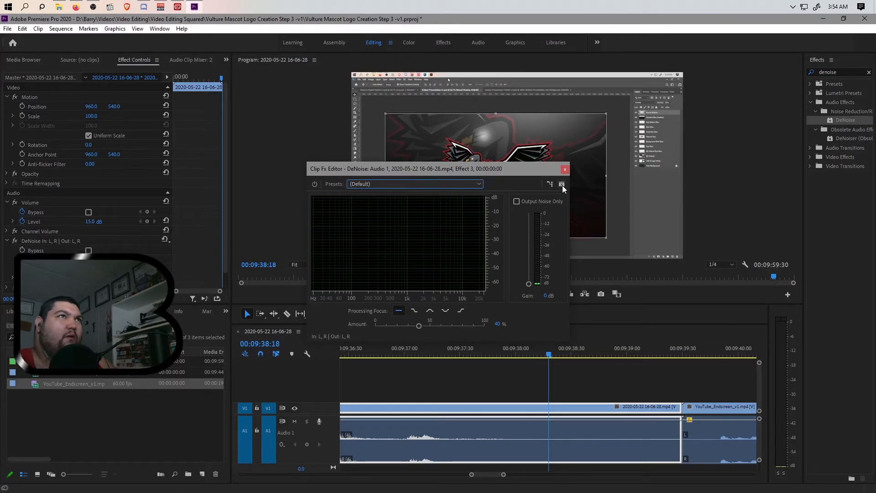
Step: Close the DeNoise editor and play the audio back before the endscreen to compare
left_click(565, 169)
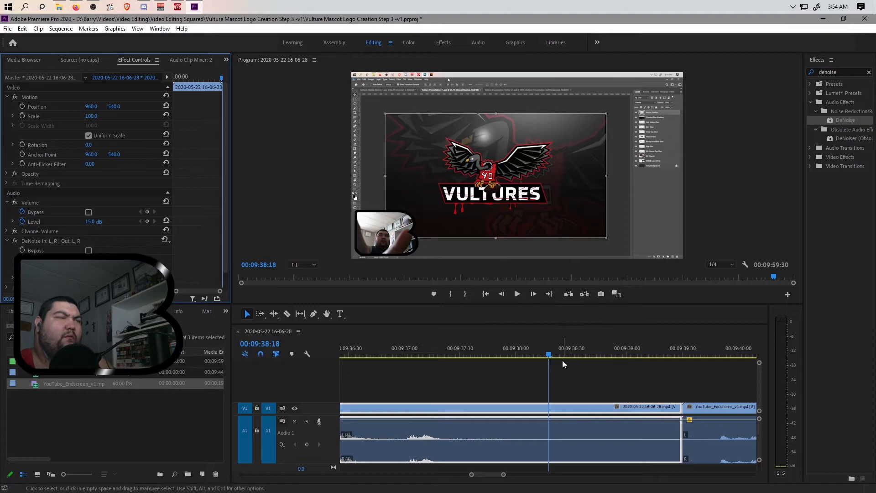
left_click(413, 373)
key("space")
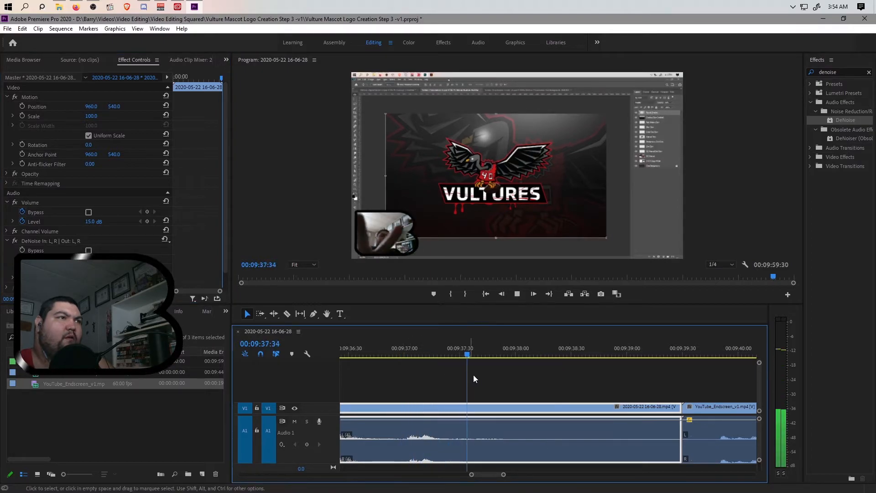
key("space")
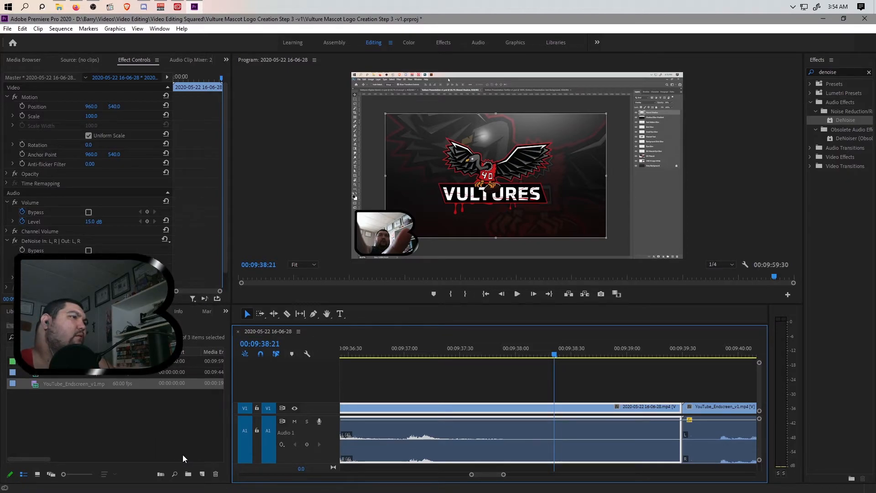
Step: Undo the DeNoise effect, leaving Volume at 15.0 dB, zoom out, and save the project
left_click(28, 30)
left_click(27, 30)
left_click(25, 30)
left_click(23, 29)
left_click(24, 29)
left_click(24, 29)
left_click(24, 29)
left_click(24, 29)
left_click(29, 39)
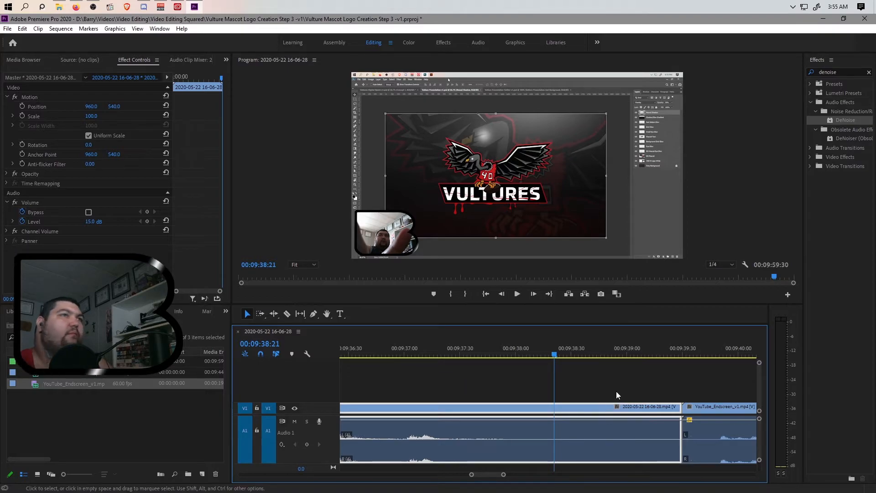
key("ctrl+shift+z")
key("ctrl+z")
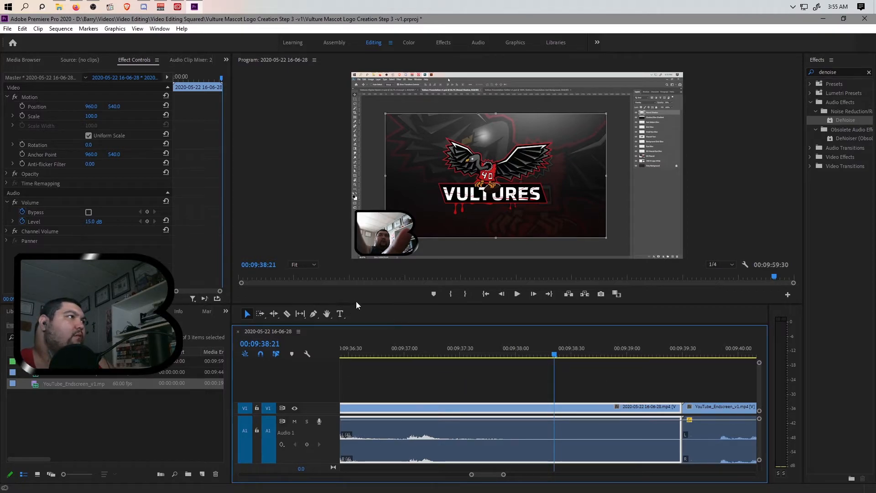
left_click_drag(502, 475, 754, 475)
key("ctrl+s")
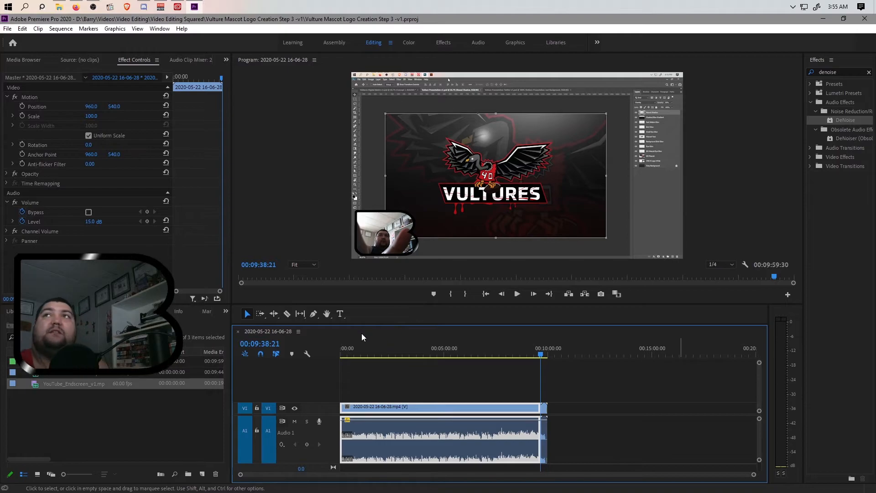
Step: Set the H.264 output to 'Vulture Mascot Logo Creation -Step 3 -v1.mp4' in the Step 3 folder and queue it
key("ctrl+m")
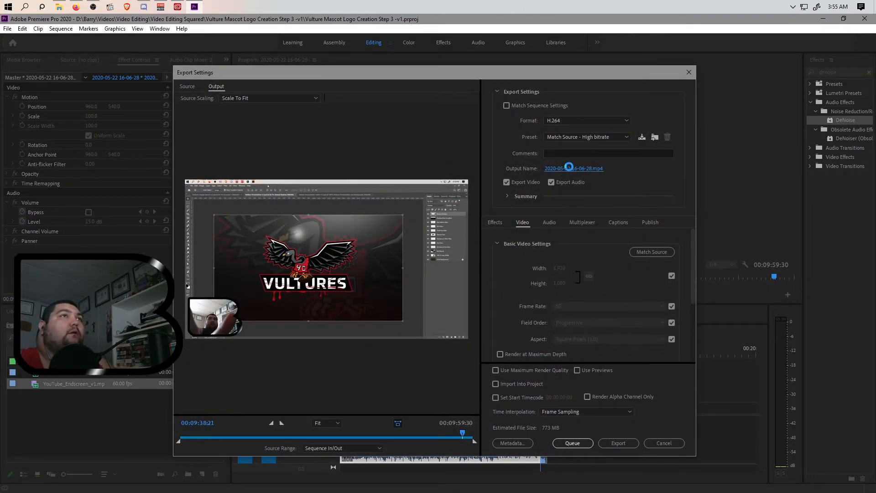
left_click(568, 169)
left_click(314, 102)
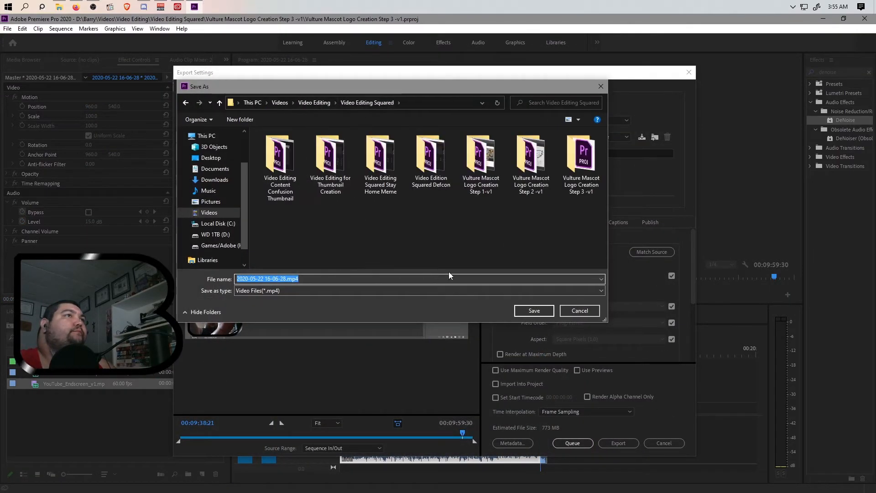
double_click(571, 166)
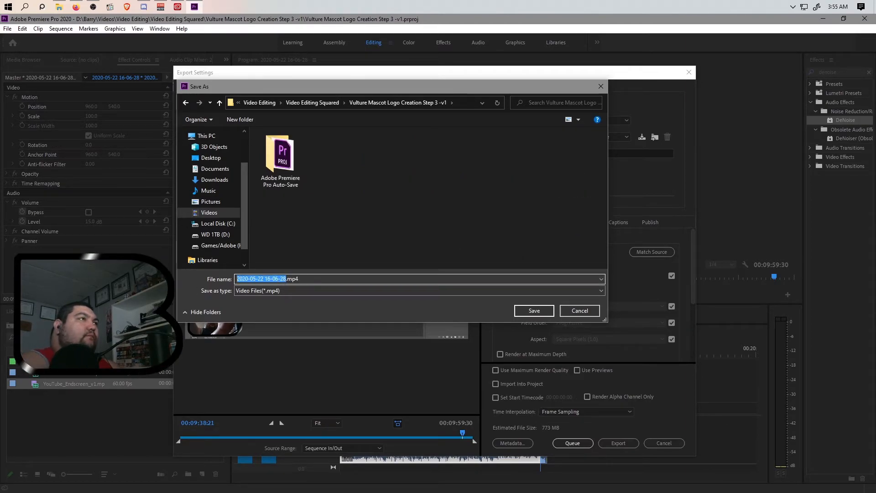
type("Vulture Ma")
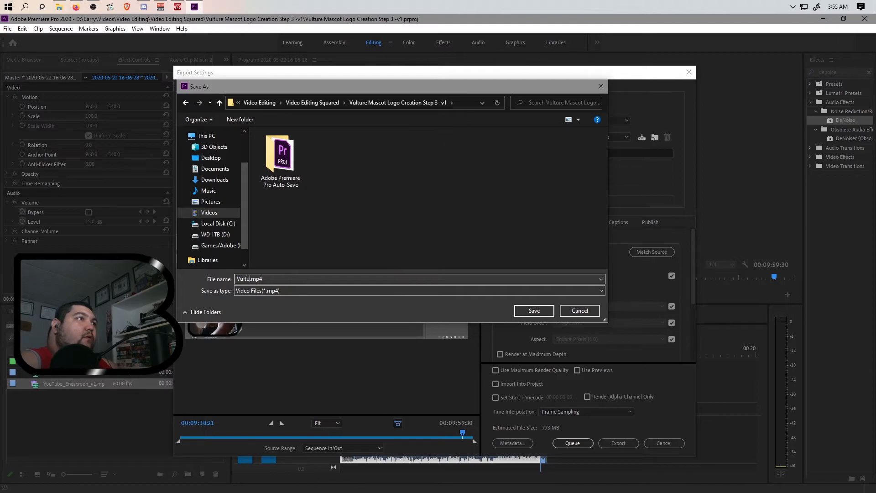
type("scot ")
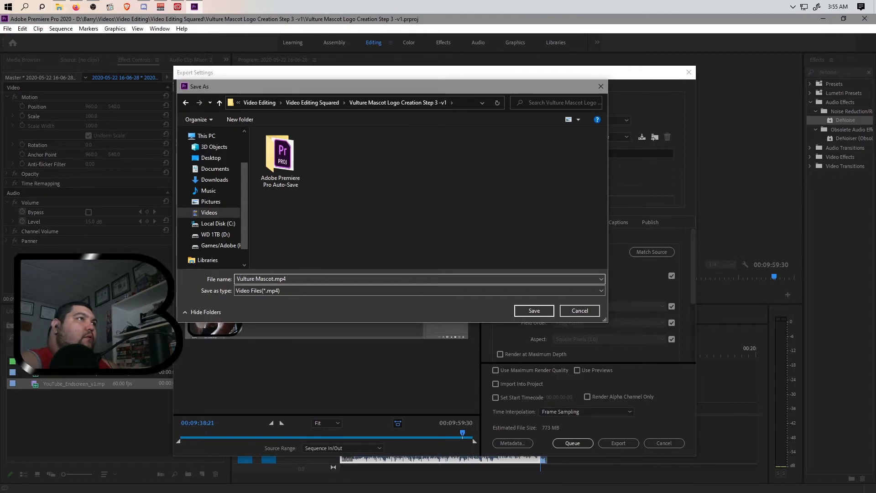
type("Logo Creation ")
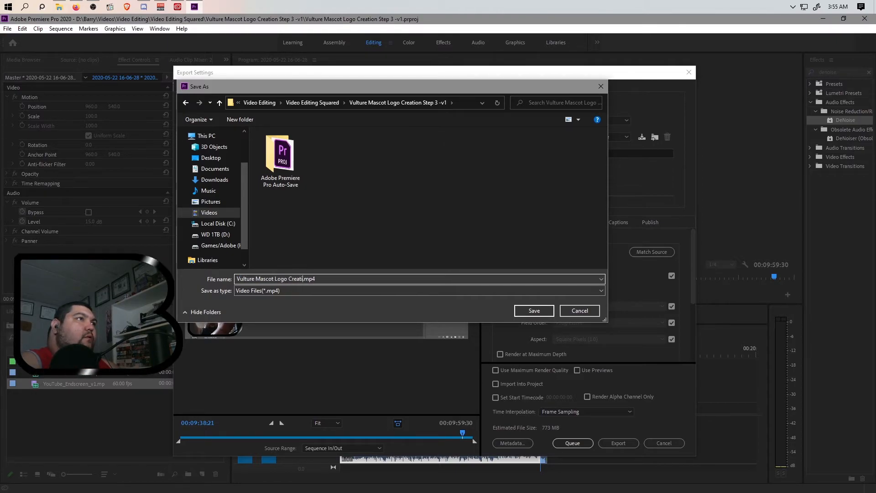
type("Step ")
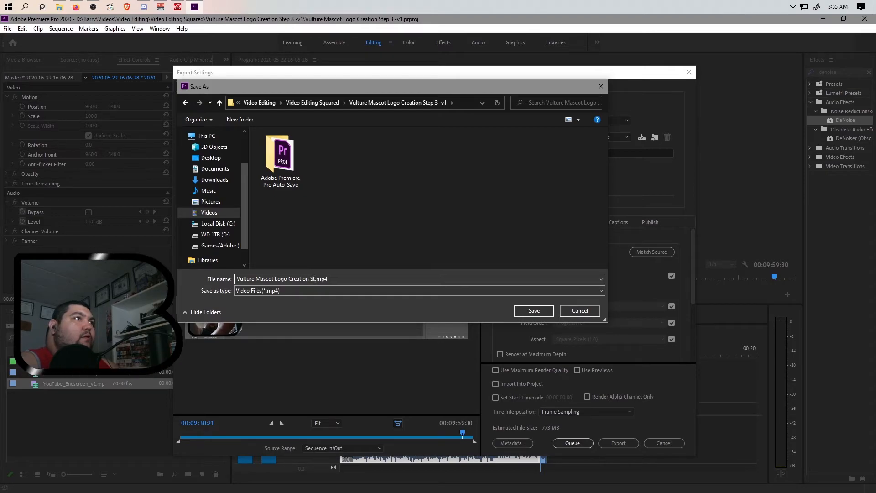
type("-Ste")
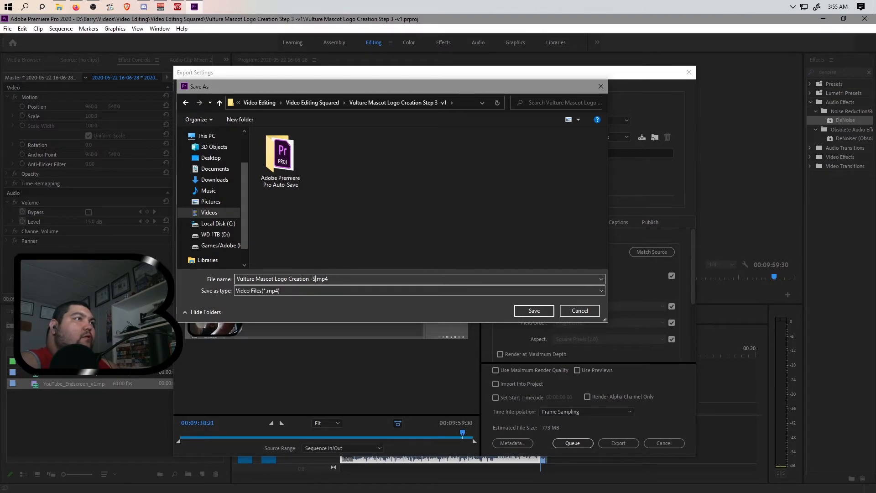
type("p 3 =")
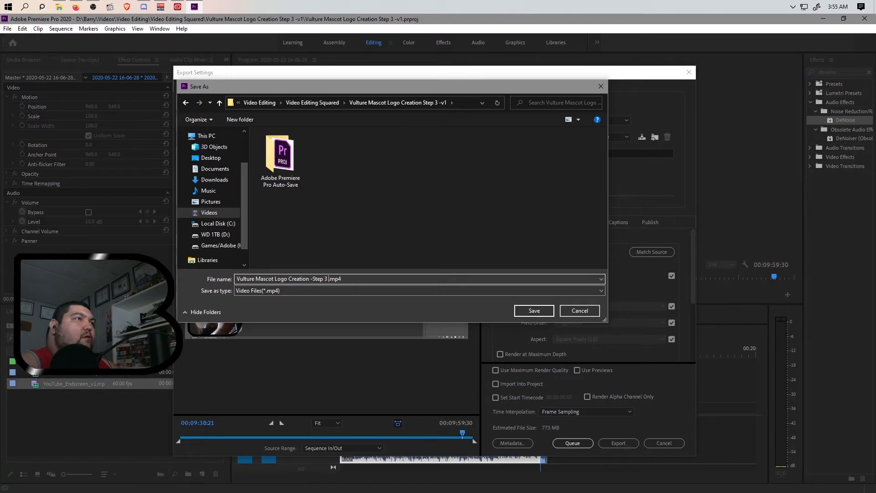
type("-v1")
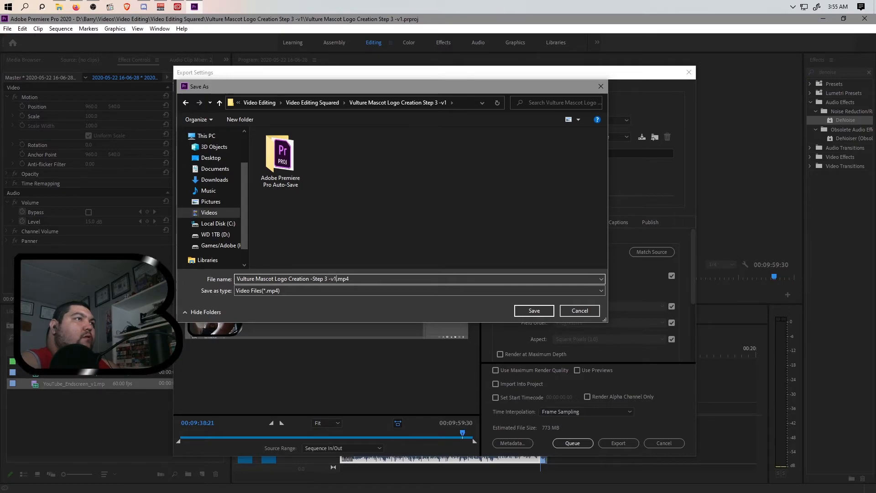
left_click(544, 312)
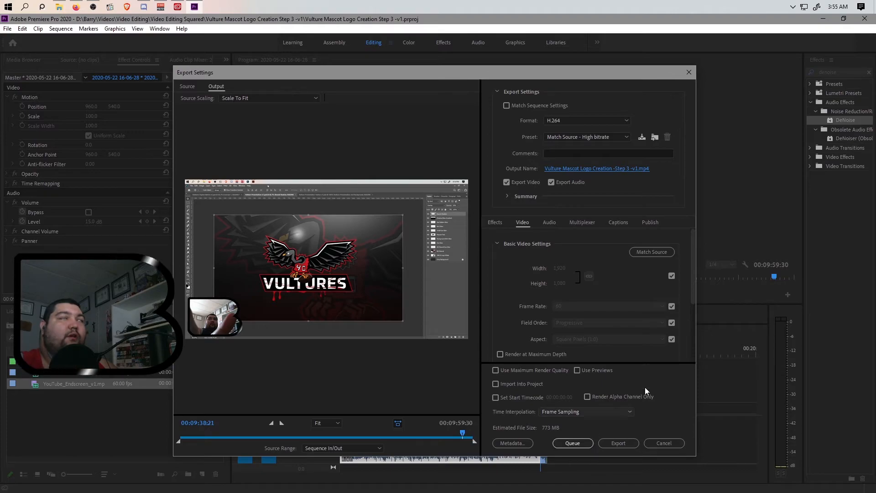
left_click(567, 445)
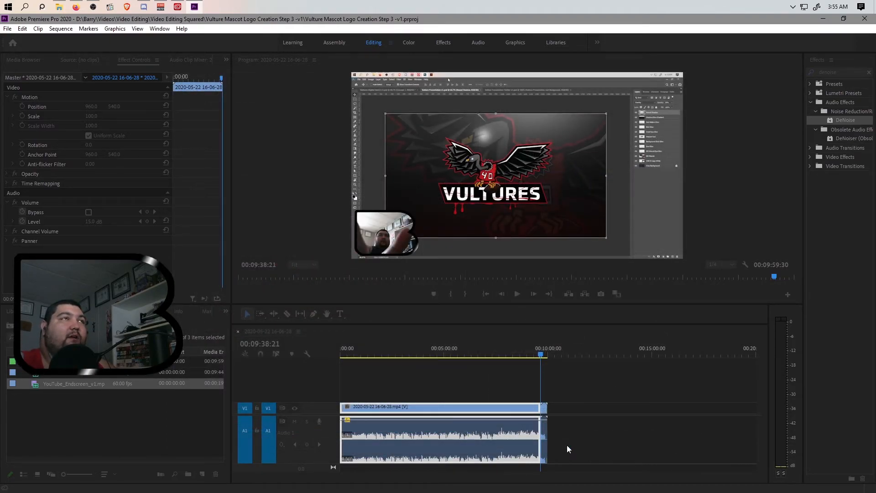